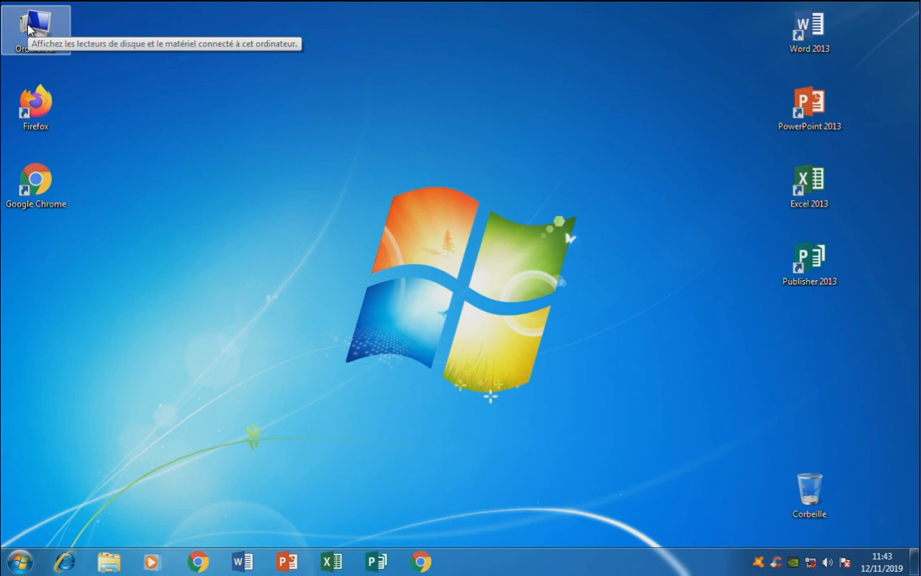
# Examine the computer's drives Disque local (C:) and DATA (D:), including the contents of D:, and close the window.
pyautogui.doubleClick(28, 28)
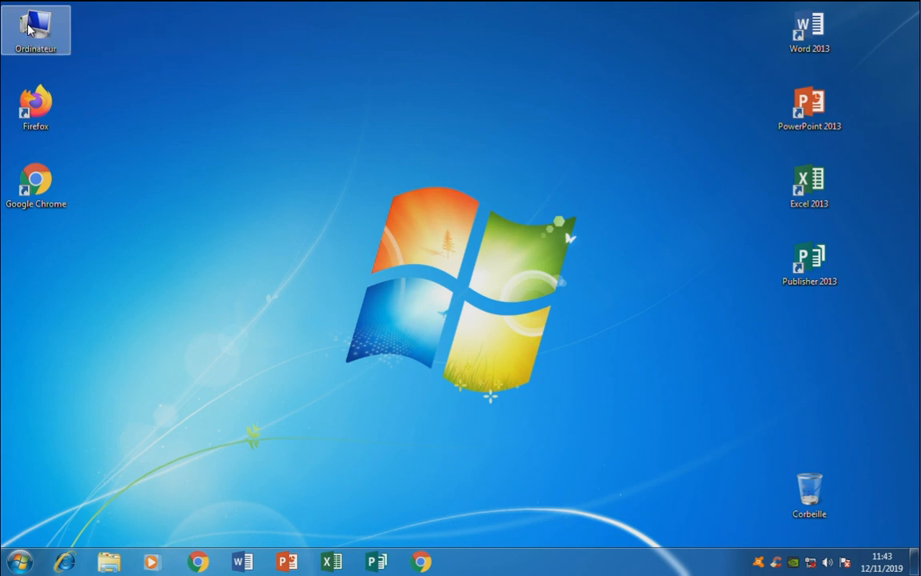
pyautogui.click(374, 169)
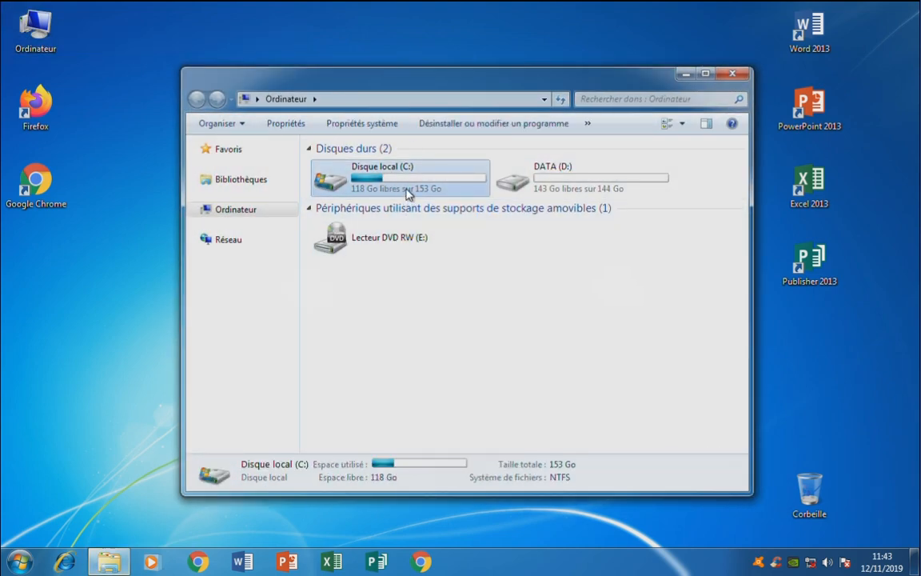
pyautogui.click(557, 180)
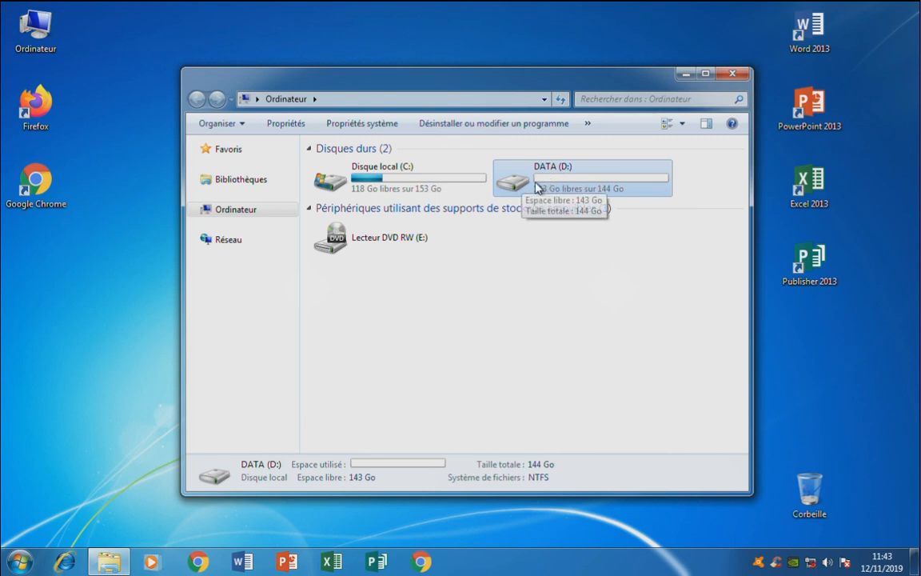
pyautogui.doubleClick(541, 185)
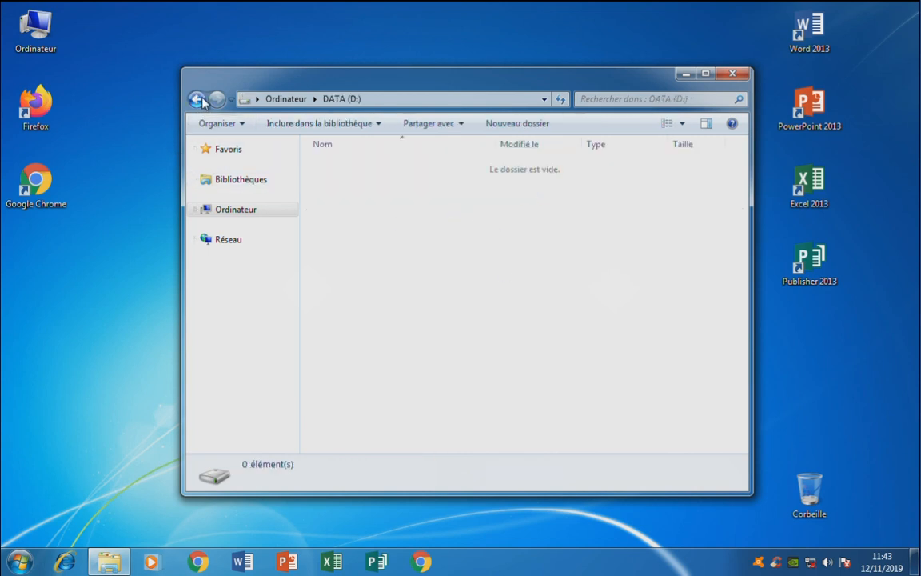
pyautogui.click(240, 213)
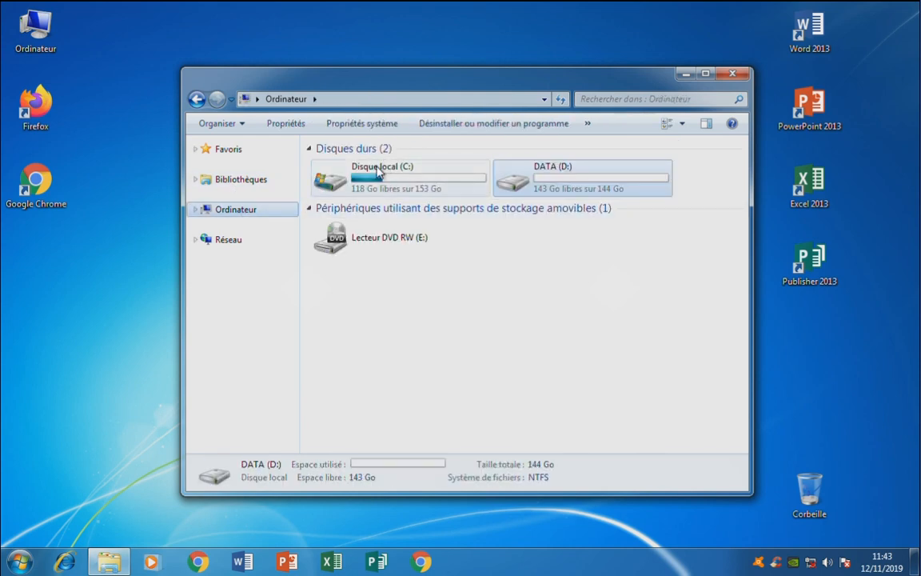
pyautogui.click(371, 179)
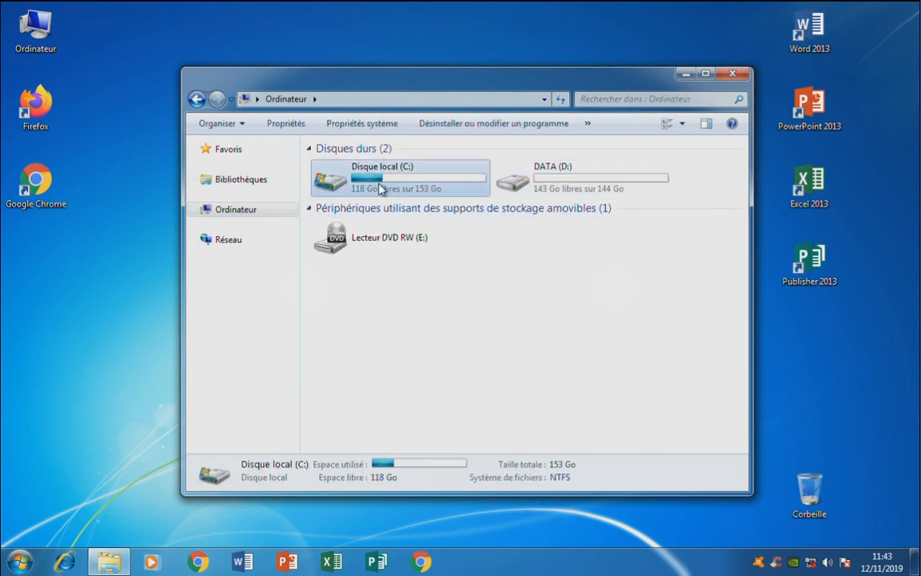
pyautogui.click(559, 176)
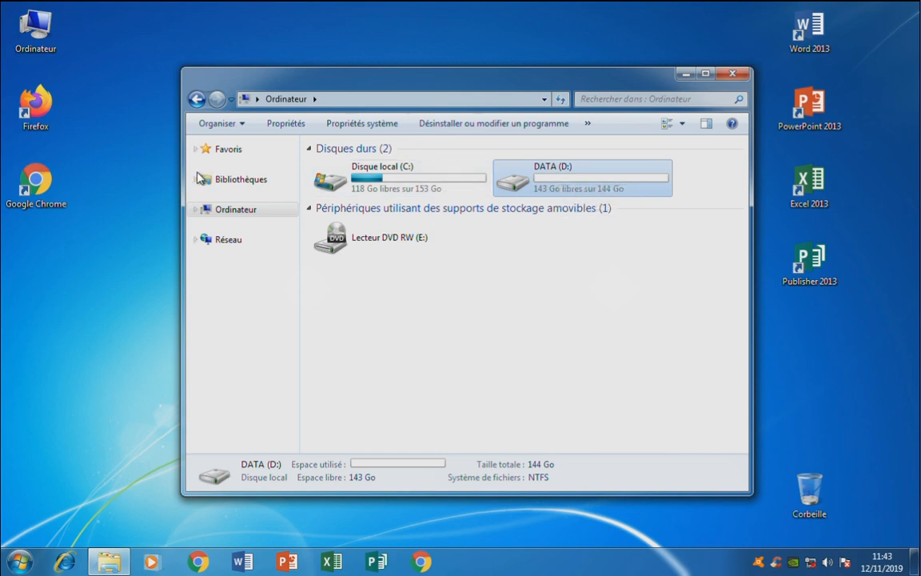
pyautogui.click(730, 74)
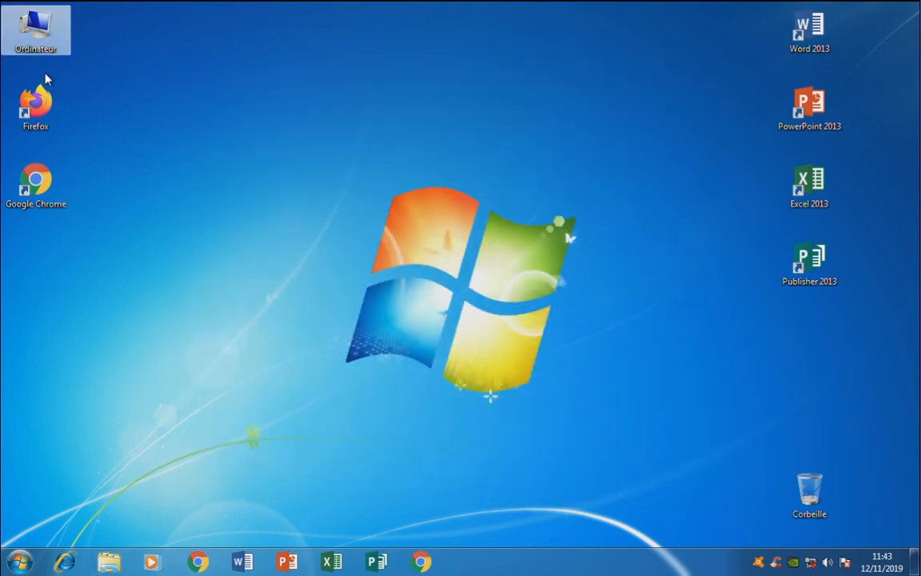
# Open Ordinateur in a maximized window and browse to the Utilisateur folder under Utilisateurs on drive C:.
pyautogui.doubleClick(36, 32)
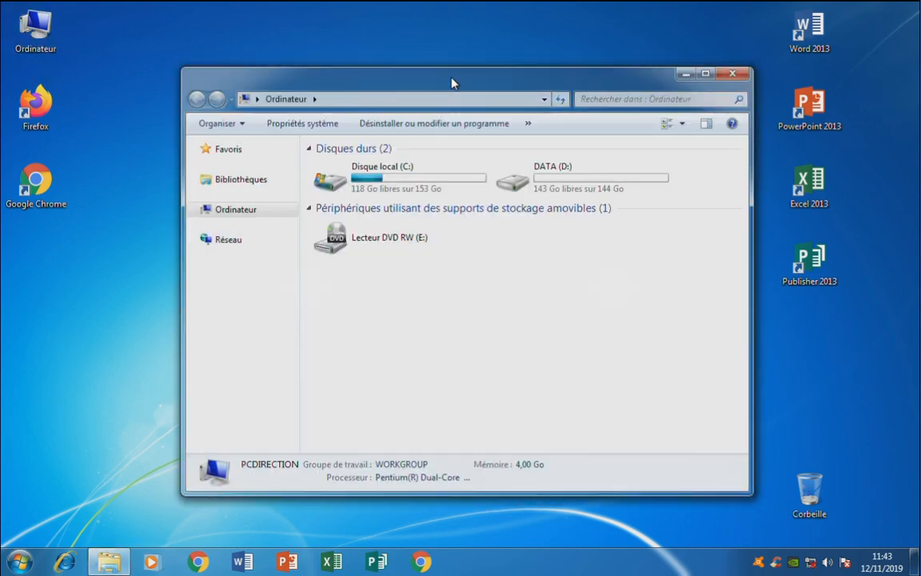
pyautogui.doubleClick(453, 80)
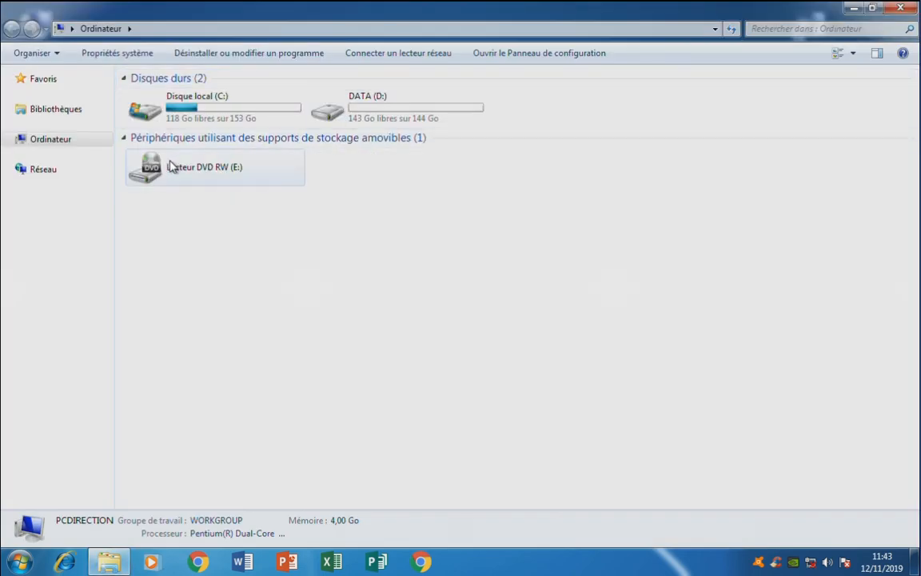
pyautogui.doubleClick(161, 113)
pyautogui.doubleClick(179, 141)
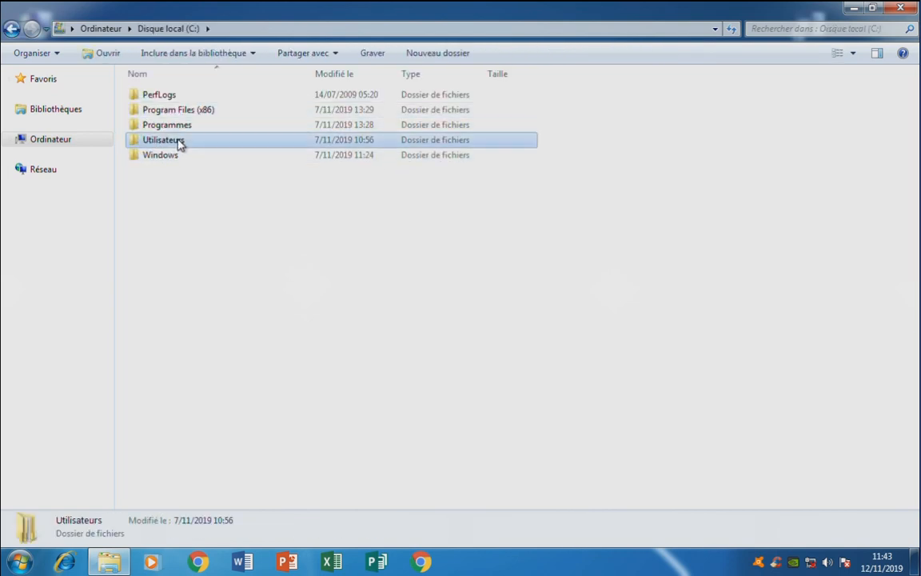
pyautogui.click(159, 128)
pyautogui.doubleClick(159, 130)
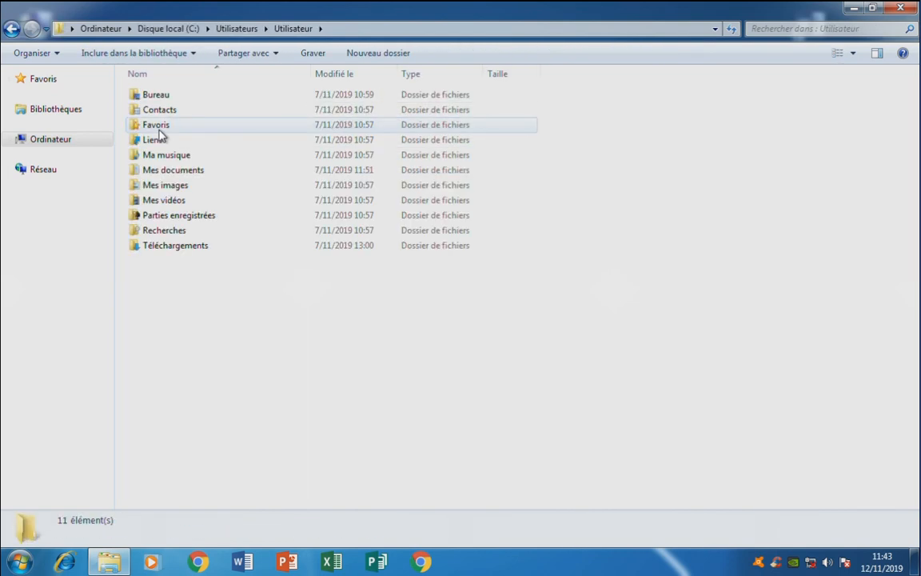
pyautogui.click(16, 564)
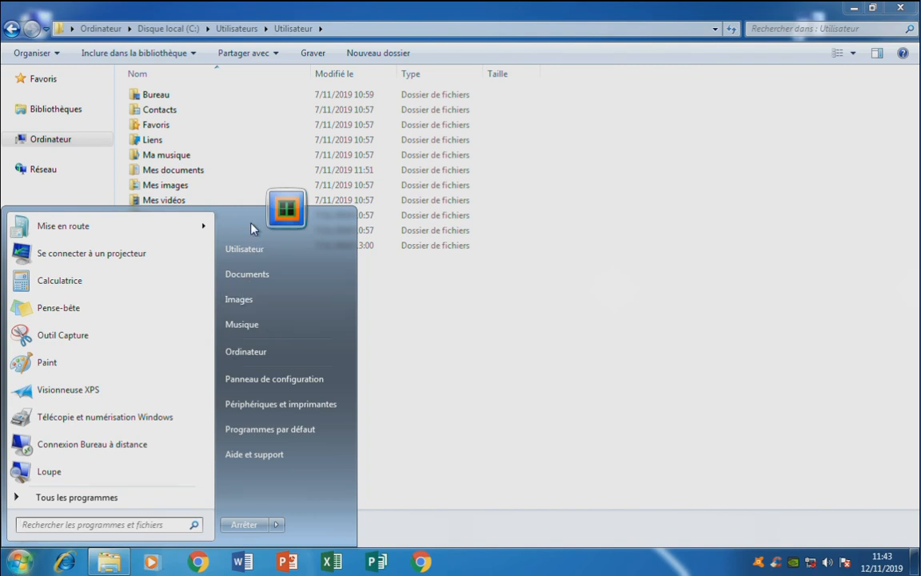
pyautogui.click(503, 335)
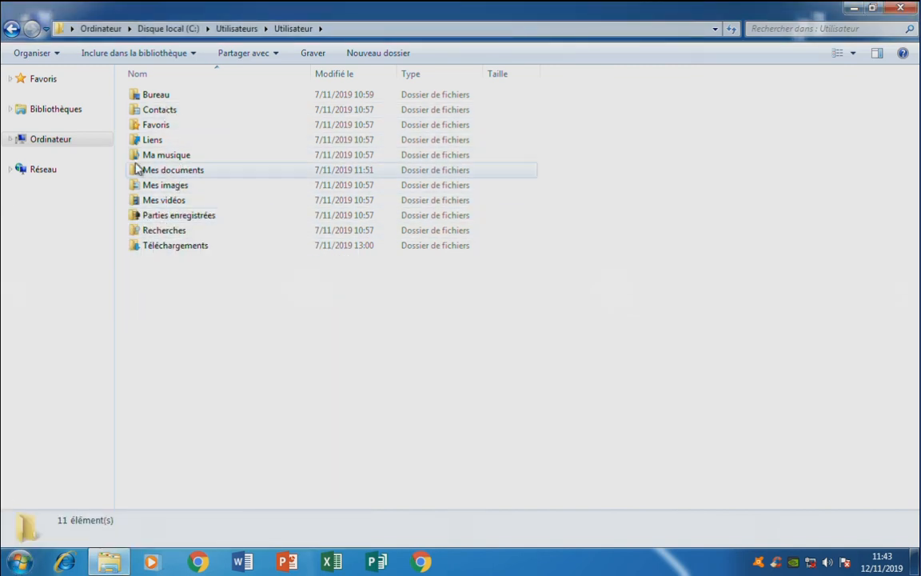
# Open the Mes documents folder's location properties and move the dialog clear of the folder list.
pyautogui.click(179, 173)
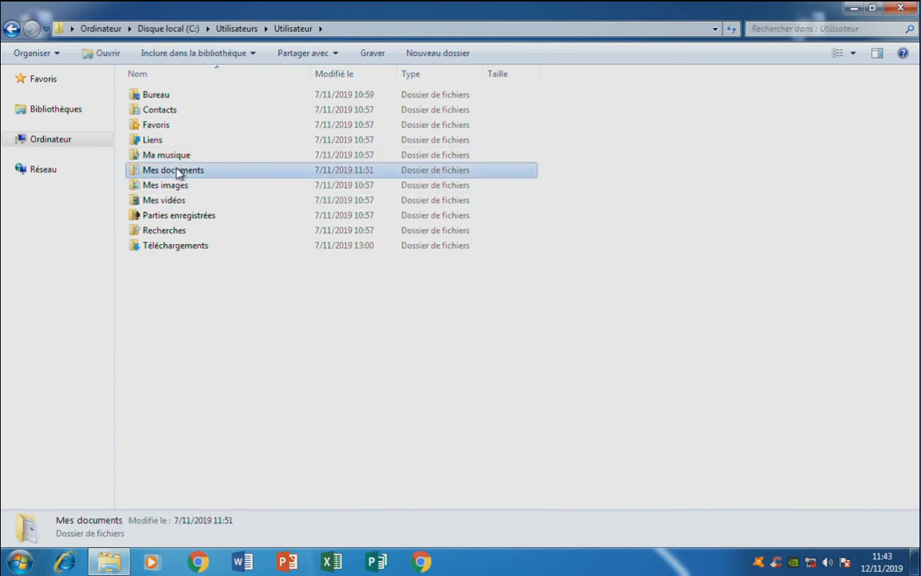
pyautogui.rightClick(179, 173)
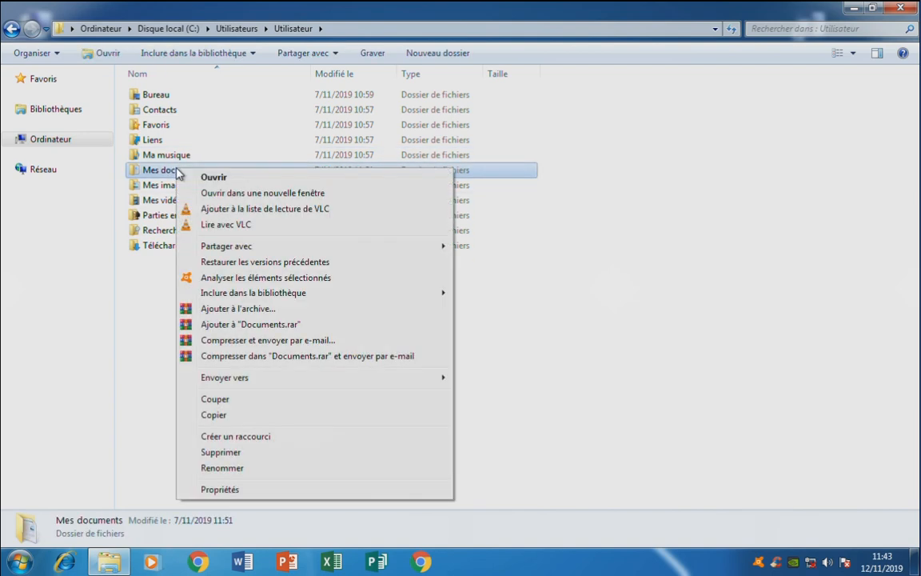
pyautogui.click(230, 491)
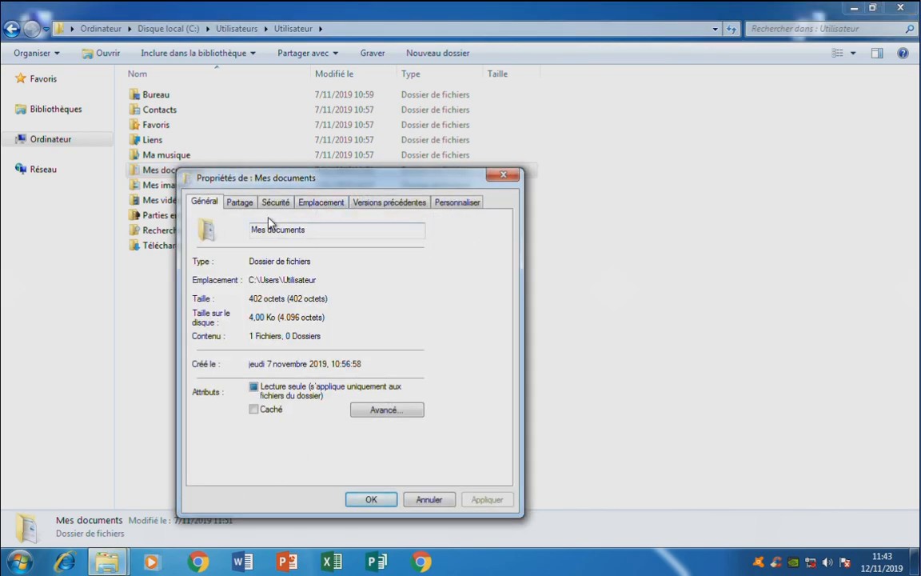
pyautogui.click(319, 202)
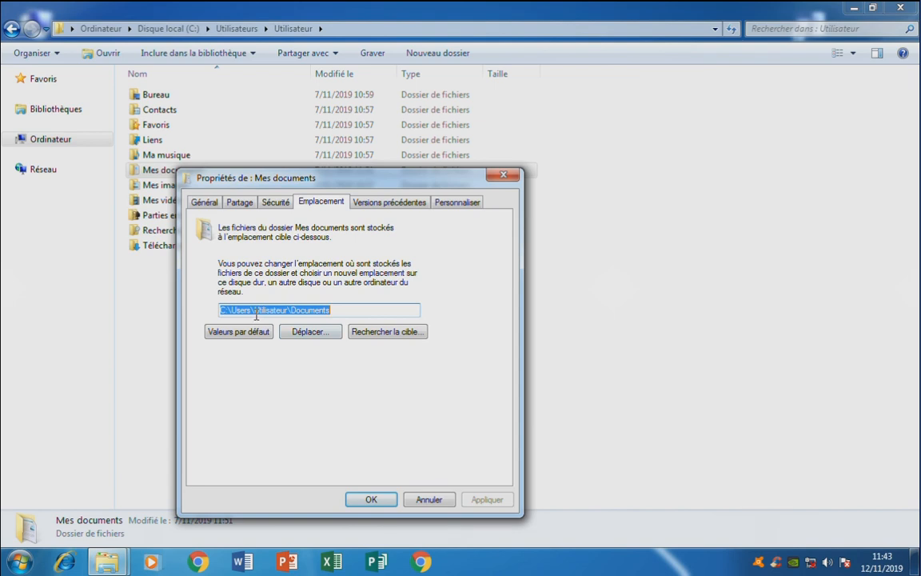
pyautogui.moveTo(254, 314); pyautogui.dragTo(265, 311)
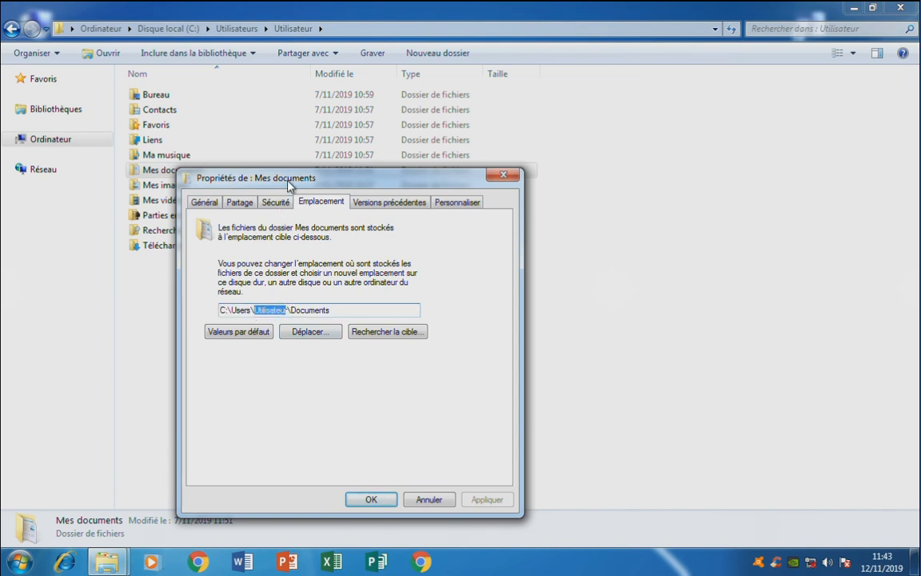
pyautogui.moveTo(289, 184); pyautogui.dragTo(385, 157)
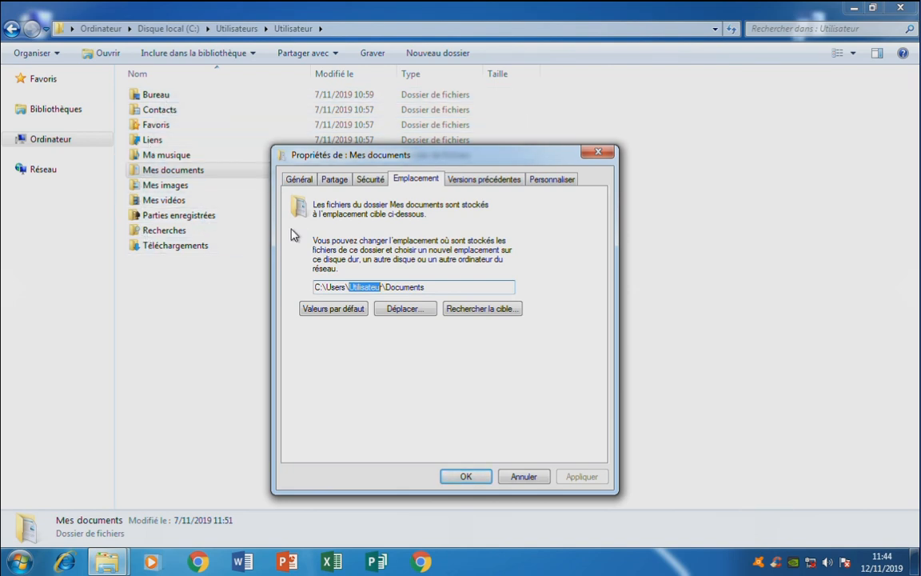
# Remove the Users folder from the Mes documents target path, making it C:\Utilisateur\Documents.
pyautogui.click(348, 287)
pyautogui.press('BackSpace')
pyautogui.press('BackSpace')
pyautogui.press('BackSpace')
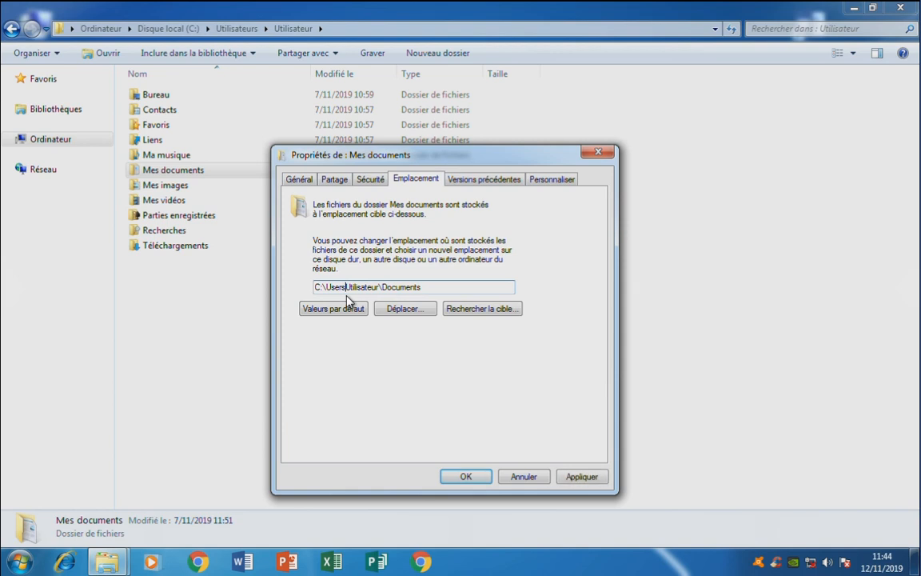
pyautogui.press('BackSpace')
pyautogui.press('BackSpace')
pyautogui.press('BackSpace')
# Check the DATA drive's letter in the destination browser for moving the folder, and cancel without choosing a destination.
pyautogui.click(423, 316)
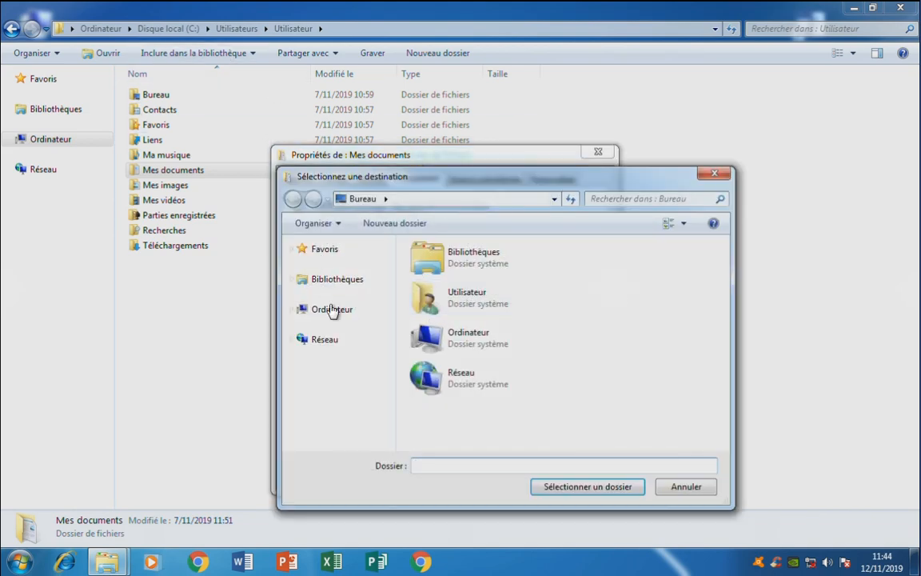
pyautogui.doubleClick(451, 342)
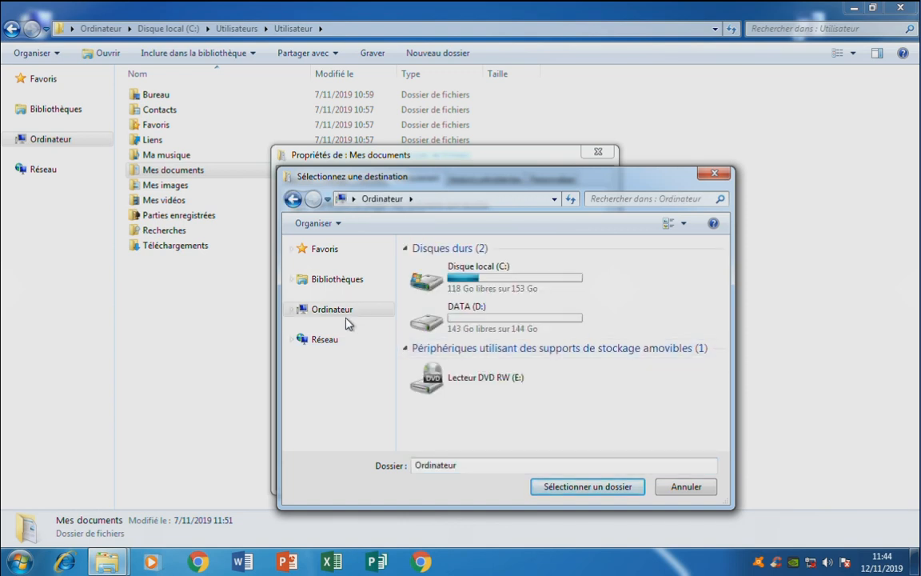
pyautogui.click(467, 325)
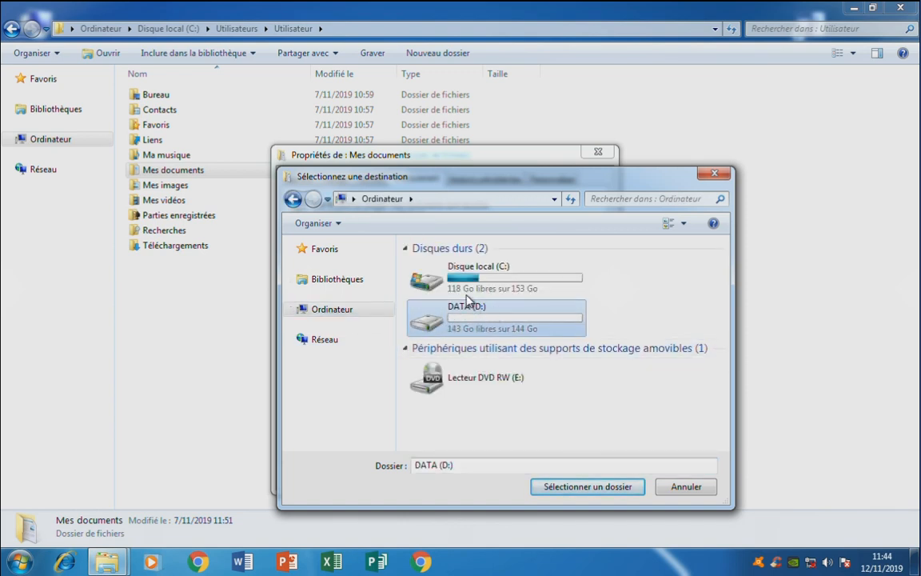
pyautogui.click(687, 487)
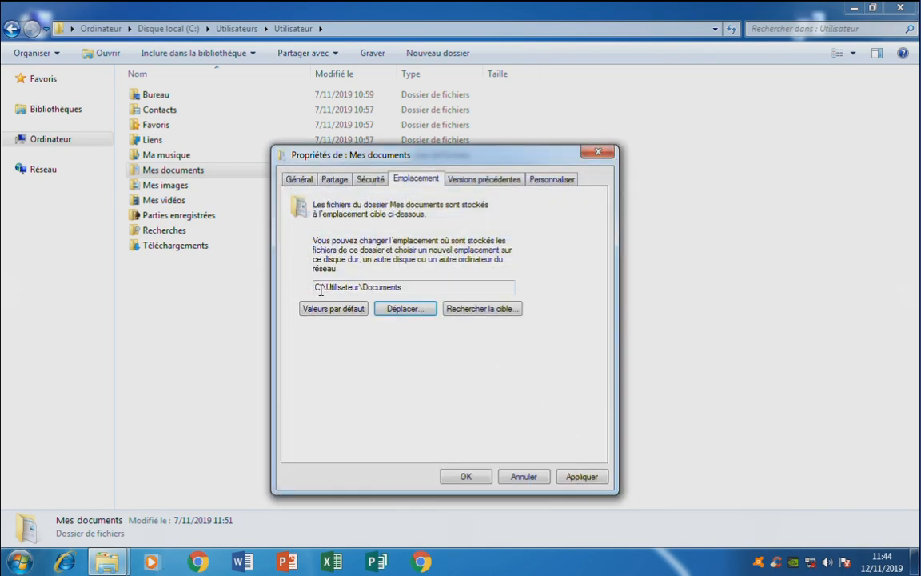
# Set the Mes documents location to D:\Utilisateur\Documents, apply it and agree to create the missing folder.
pyautogui.click(320, 288)
pyautogui.press('BackSpace')
pyautogui.press('BackSpace')
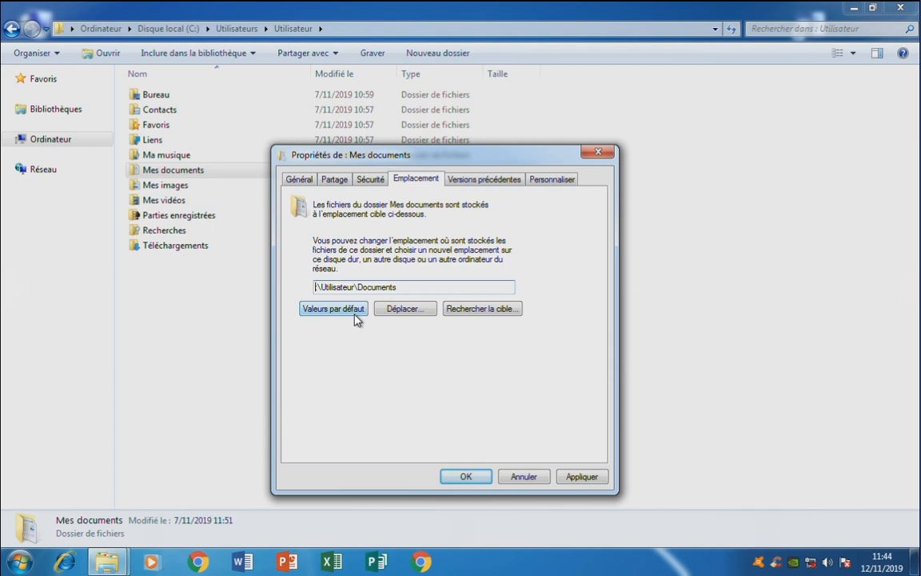
pyautogui.write('D')
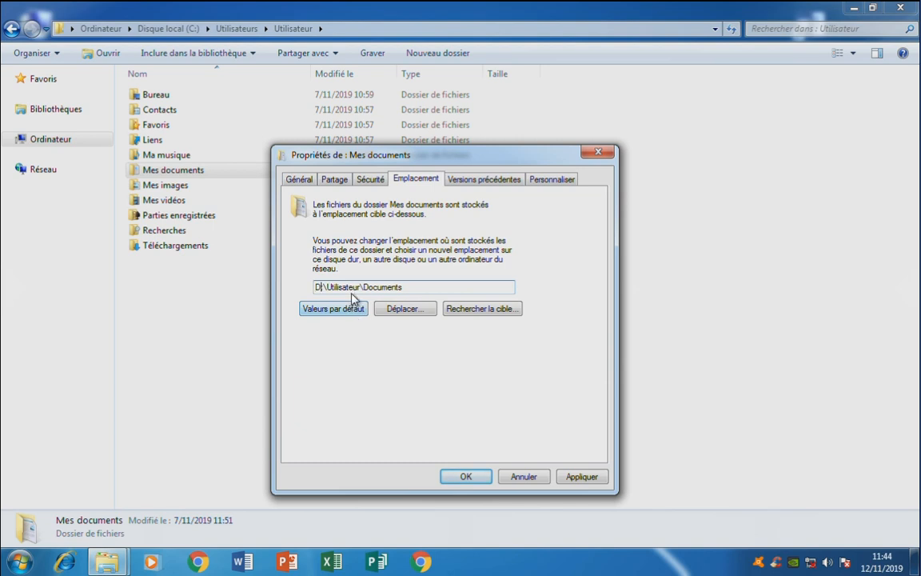
pyautogui.click(583, 477)
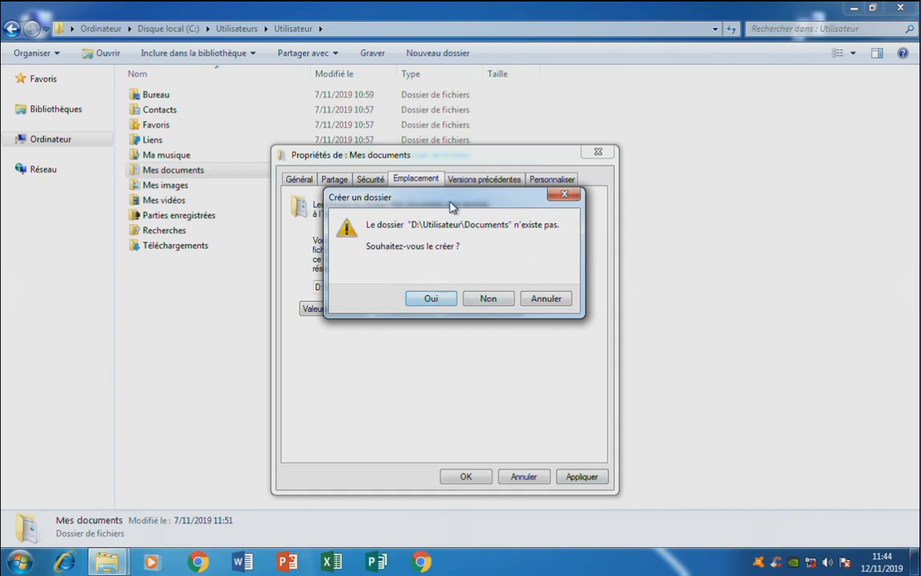
pyautogui.click(431, 301)
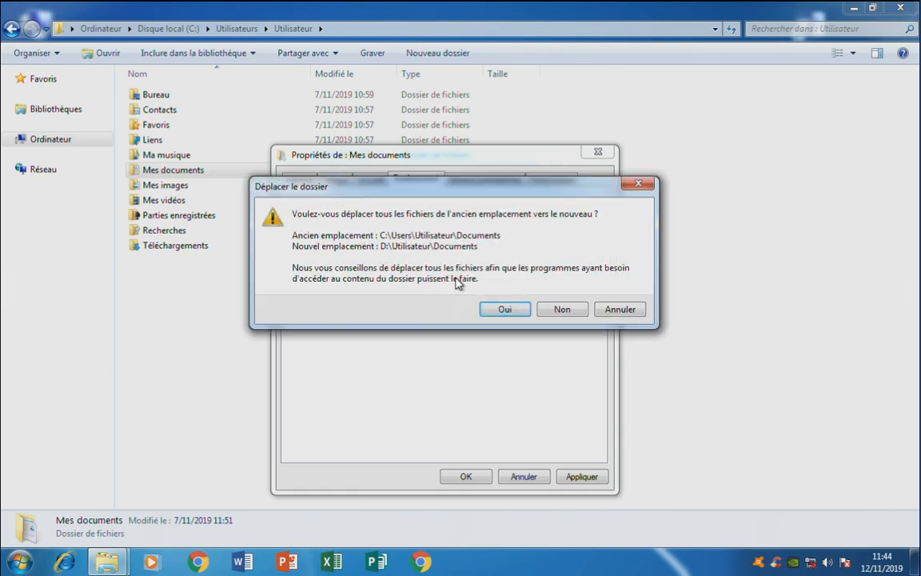
# Create a folder named test inside Mes documents on drive C: and open the DATA (D:) drive.
pyautogui.doubleClick(167, 172)
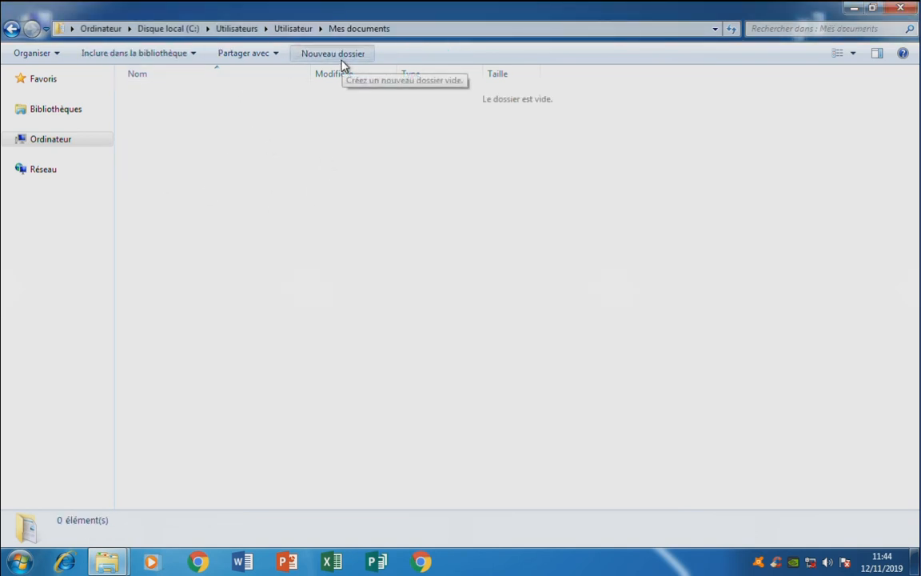
pyautogui.click(340, 57)
pyautogui.write('test')
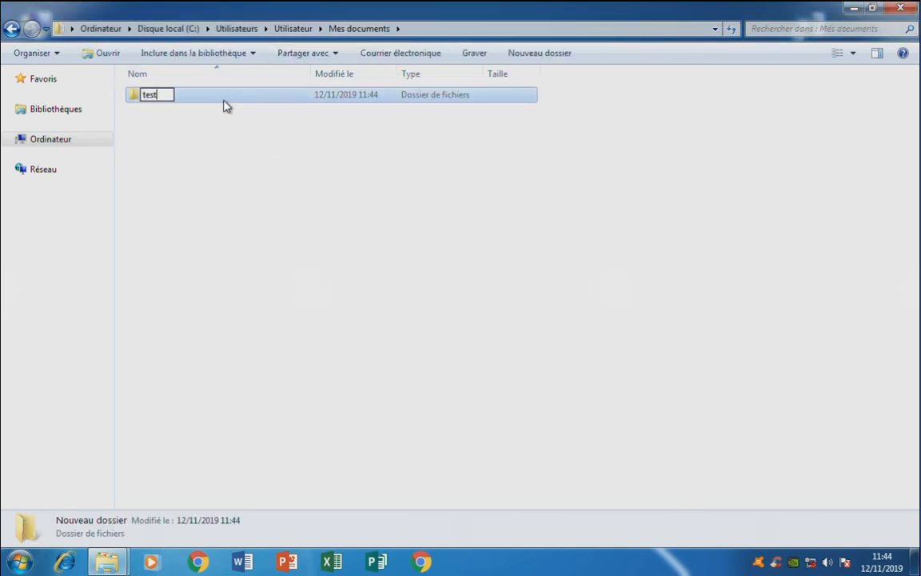
pyautogui.press('Return')
pyautogui.click(362, 272)
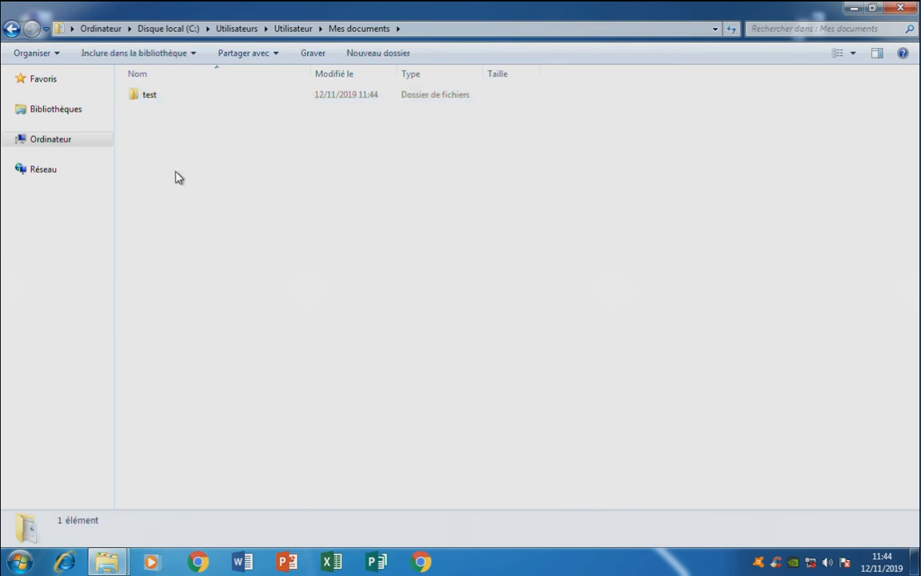
pyautogui.click(18, 141)
pyautogui.doubleClick(360, 108)
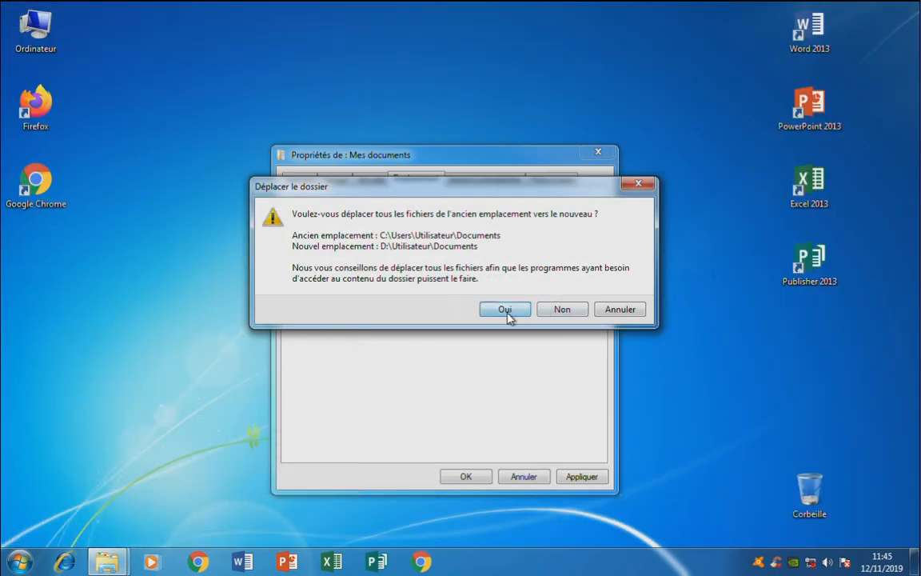
# Agree to move all files from the old Mes documents location to the new one and finish the folder's properties.
pyautogui.click(505, 311)
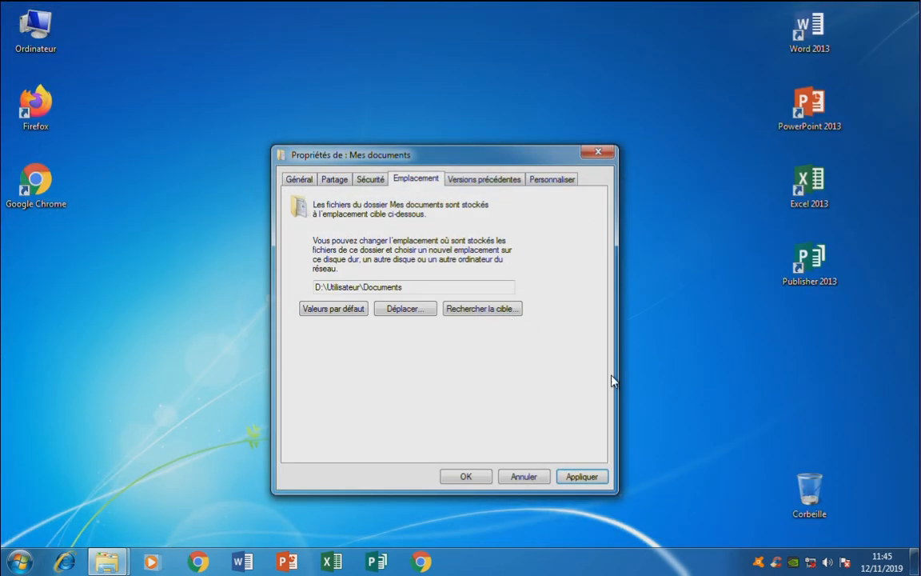
pyautogui.click(583, 478)
pyautogui.click(454, 478)
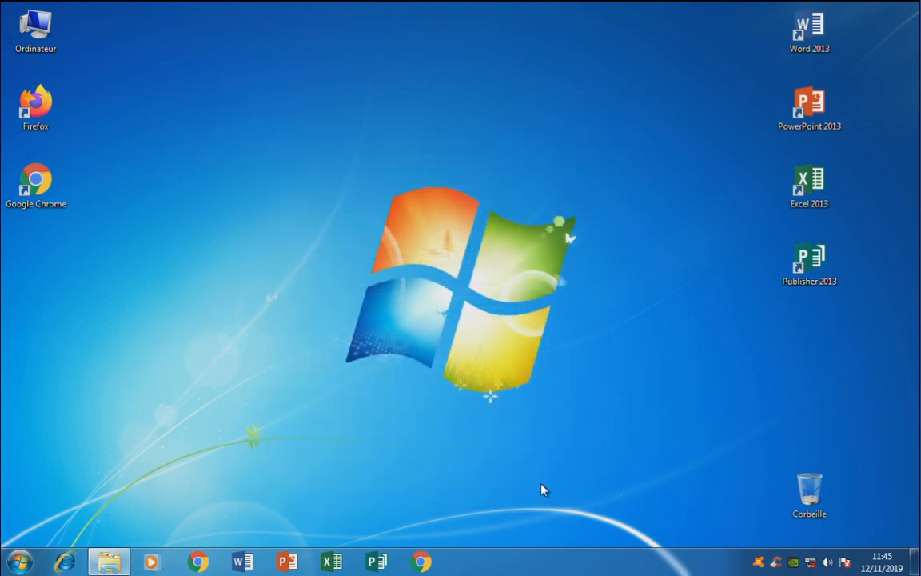
# Check the contents of Mes documents in the Utilisateur folder on DATA (D:), and return to the computer's drive overview.
pyautogui.doubleClick(35, 30)
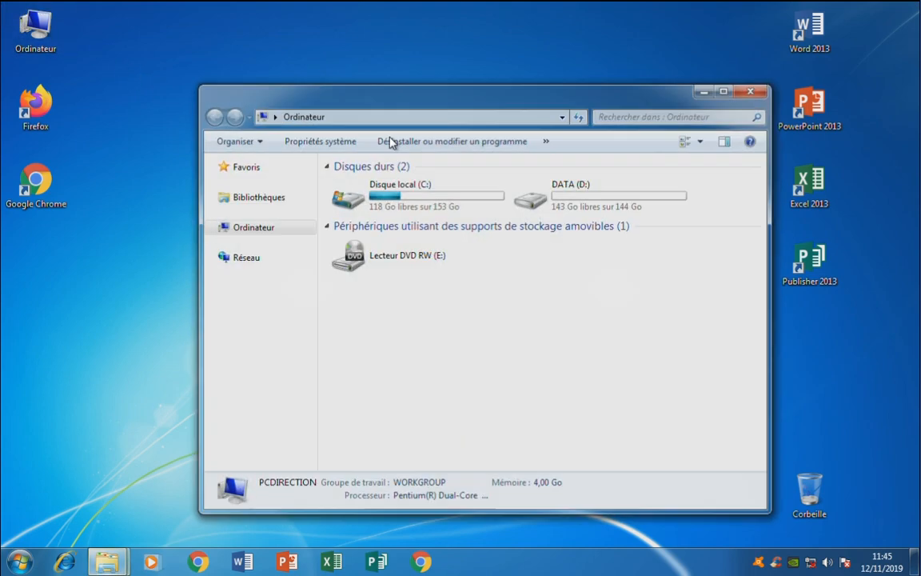
pyautogui.doubleClick(528, 200)
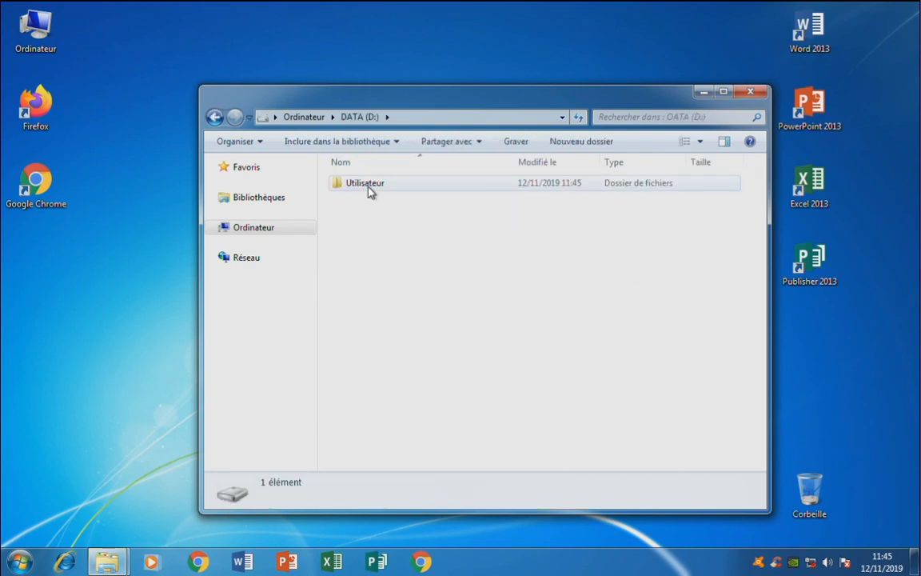
pyautogui.doubleClick(370, 190)
pyautogui.doubleClick(369, 190)
pyautogui.doubleClick(364, 183)
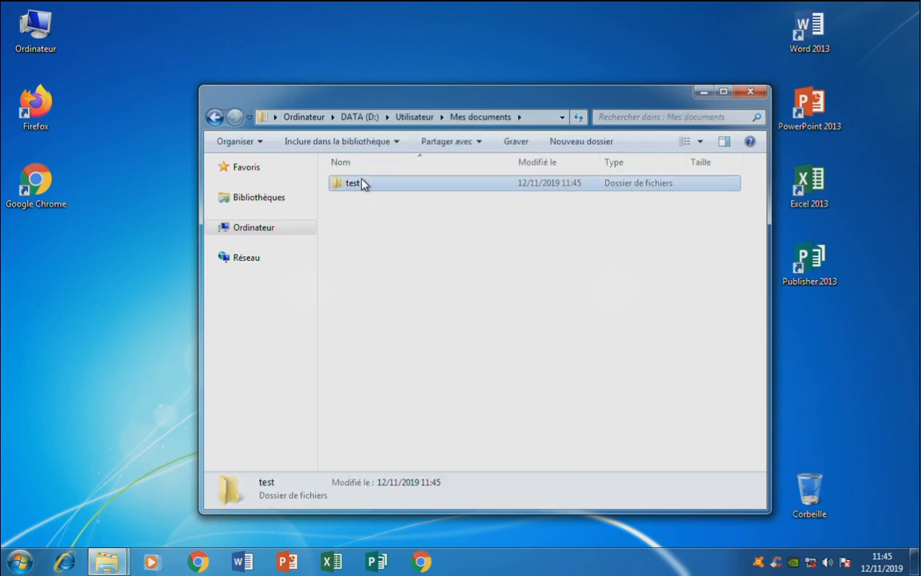
pyautogui.click(213, 116)
pyautogui.click(213, 116)
pyautogui.click(213, 117)
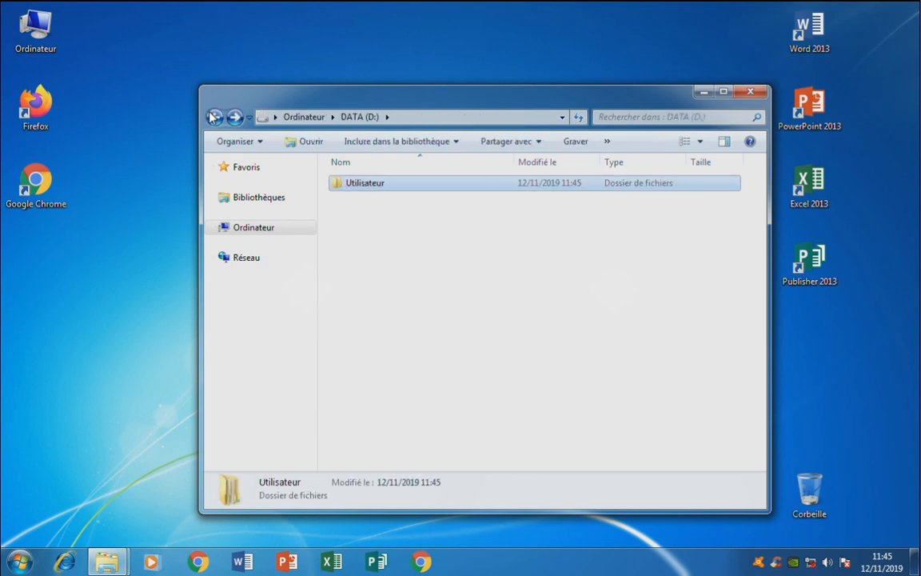
pyautogui.click(213, 117)
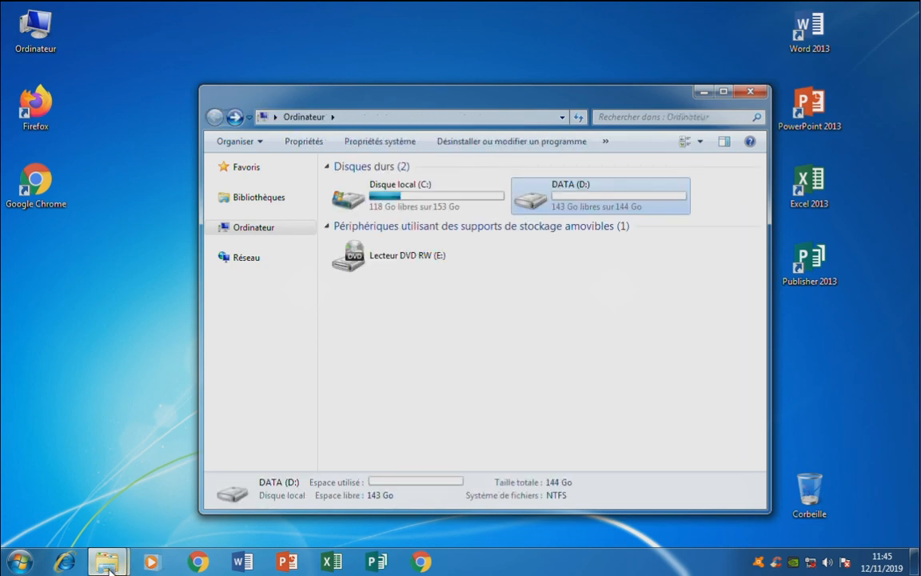
# Open the Utilisateur profile folder inside Utilisateurs on drive C:.
pyautogui.moveTo(107, 562)
pyautogui.moveTo(87, 511)
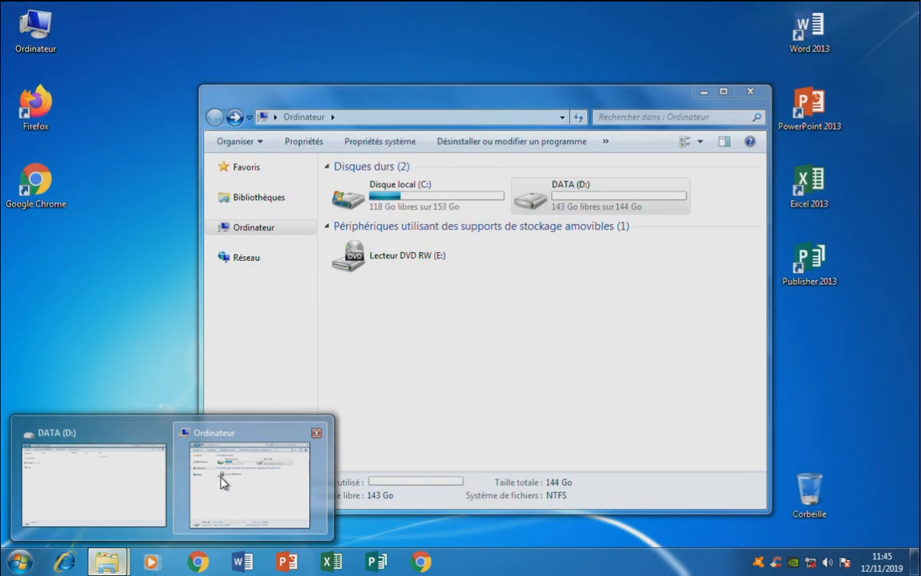
pyautogui.click(223, 480)
pyautogui.doubleClick(406, 200)
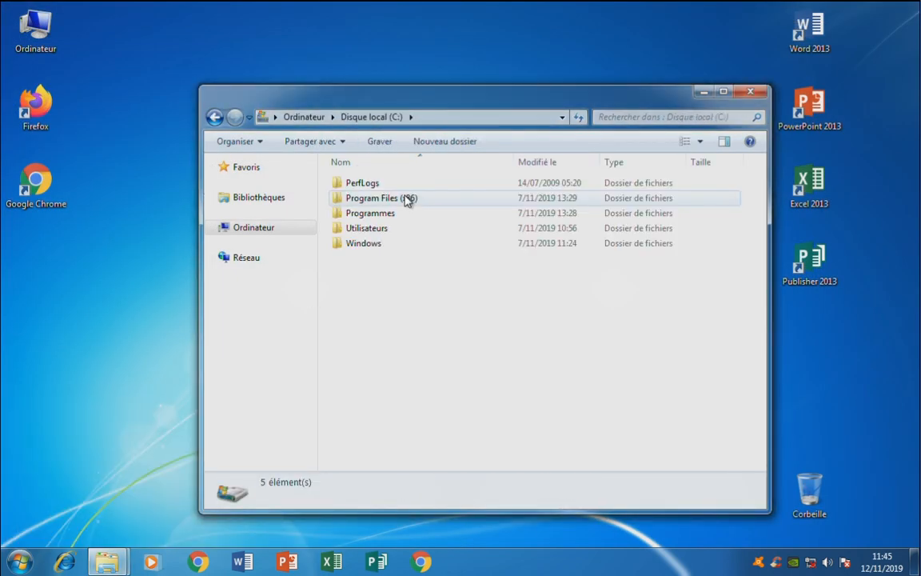
pyautogui.doubleClick(371, 229)
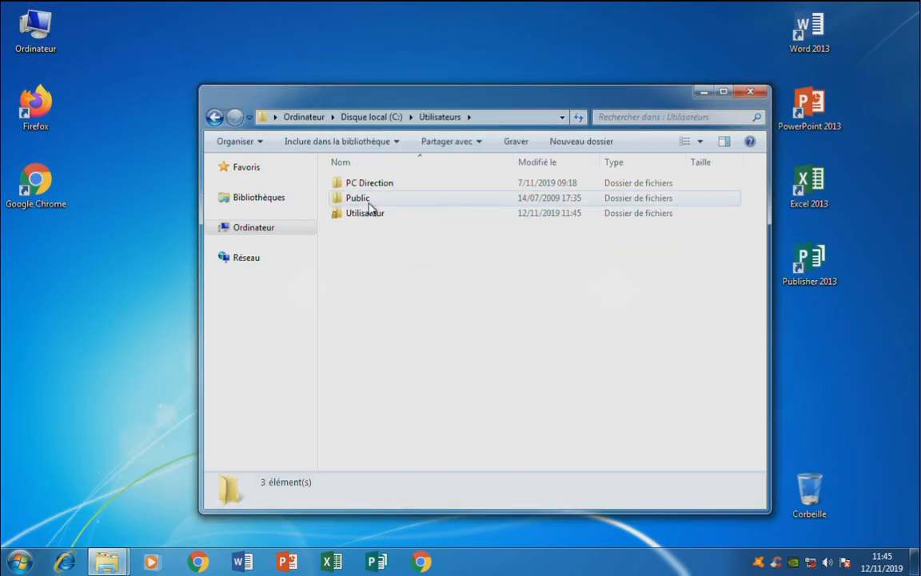
pyautogui.click(370, 200)
pyautogui.doubleClick(370, 212)
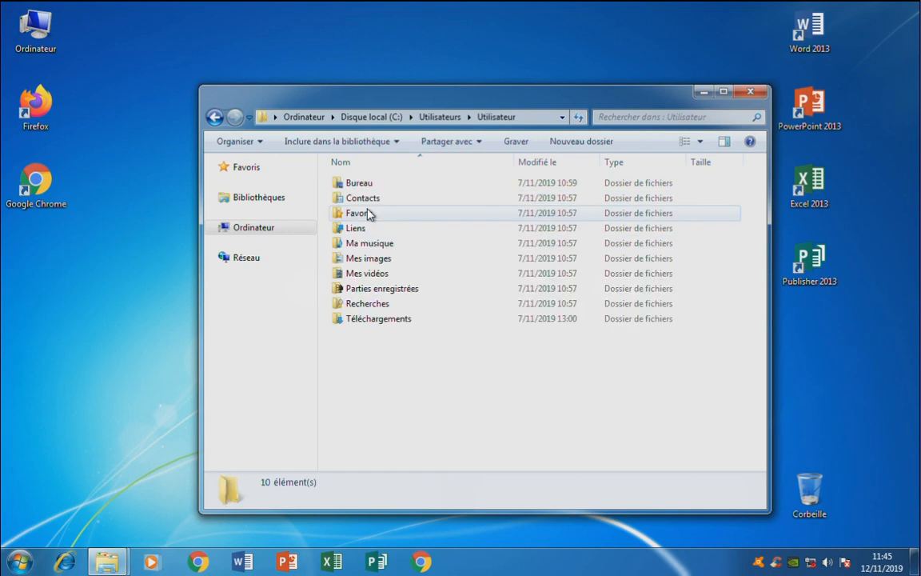
# Open the location properties of Mes images and set its path to D:\Utilisateur\Pictures.
pyautogui.click(386, 272)
pyautogui.click(389, 260)
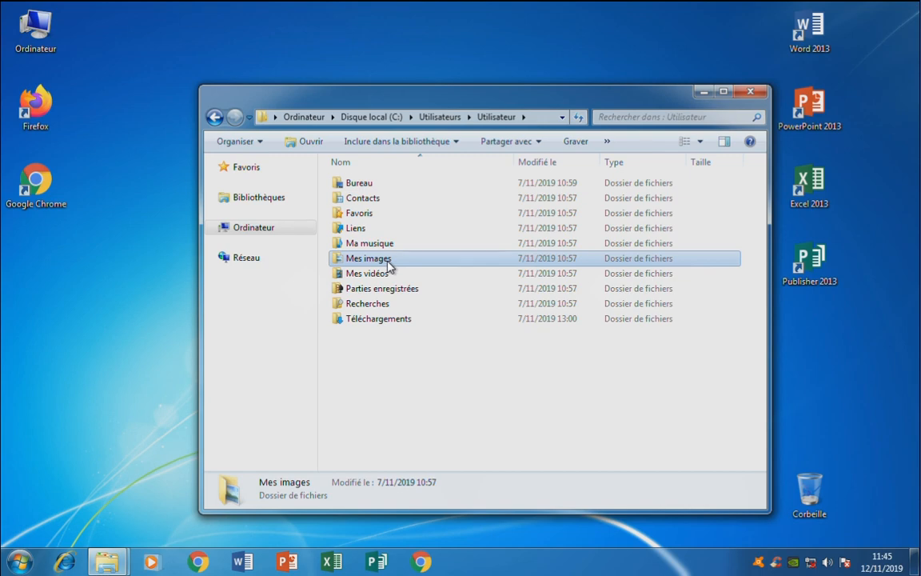
pyautogui.rightClick(389, 266)
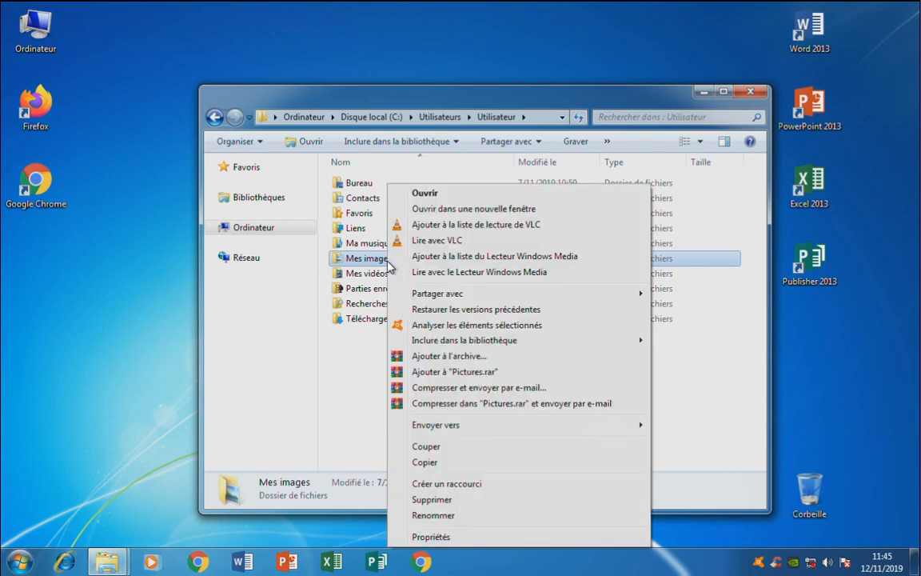
pyautogui.click(432, 537)
pyautogui.click(530, 229)
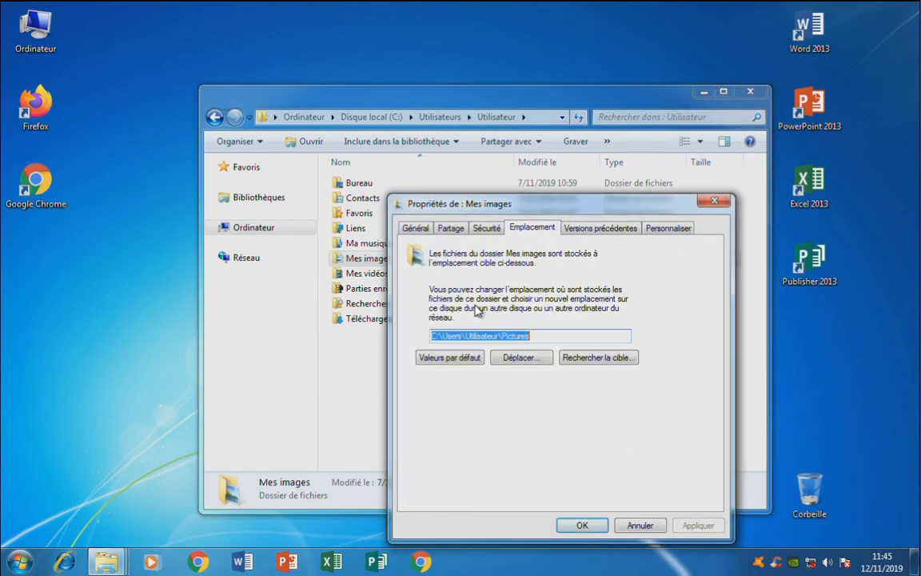
pyautogui.click(459, 336)
pyautogui.moveTo(462, 337); pyautogui.dragTo(440, 337)
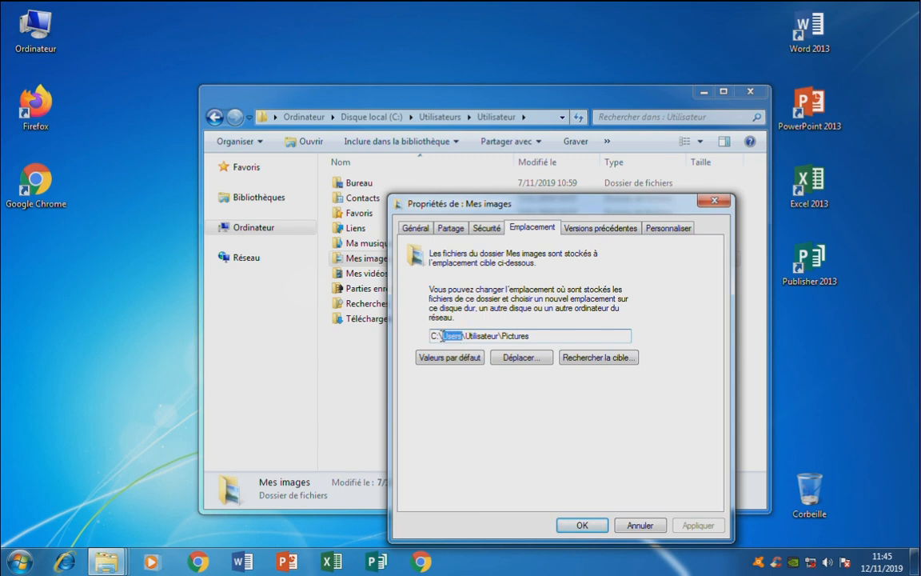
pyautogui.press('BackSpace')
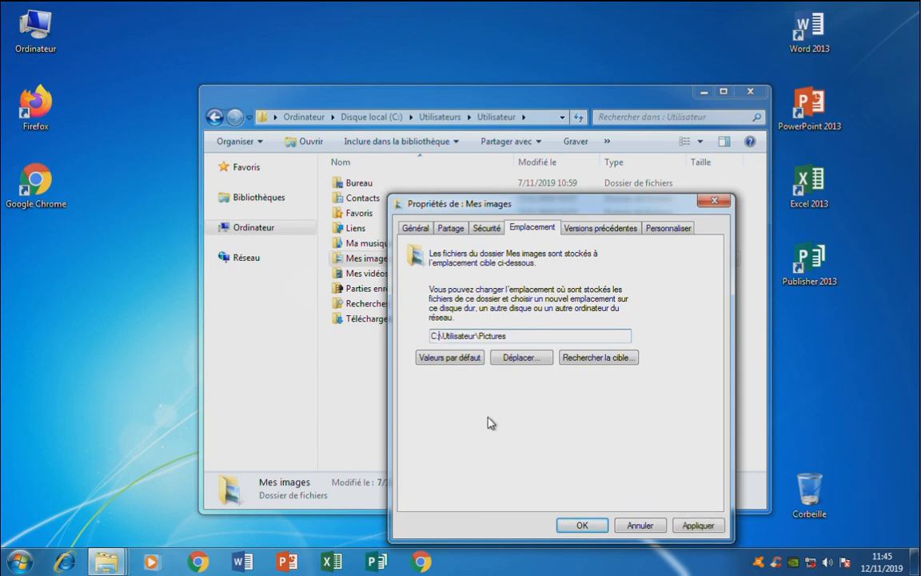
pyautogui.press('BackSpace')
pyautogui.write('D')
# Copy the D:\Utilisateur part of the Mes images location path.
pyautogui.moveTo(478, 336); pyautogui.dragTo(299, 306)
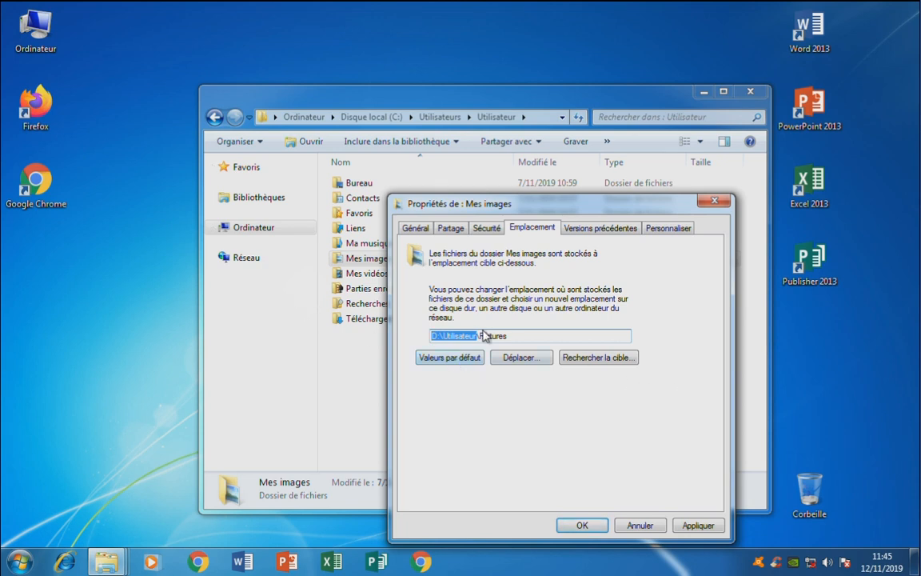
pyautogui.rightClick(445, 336)
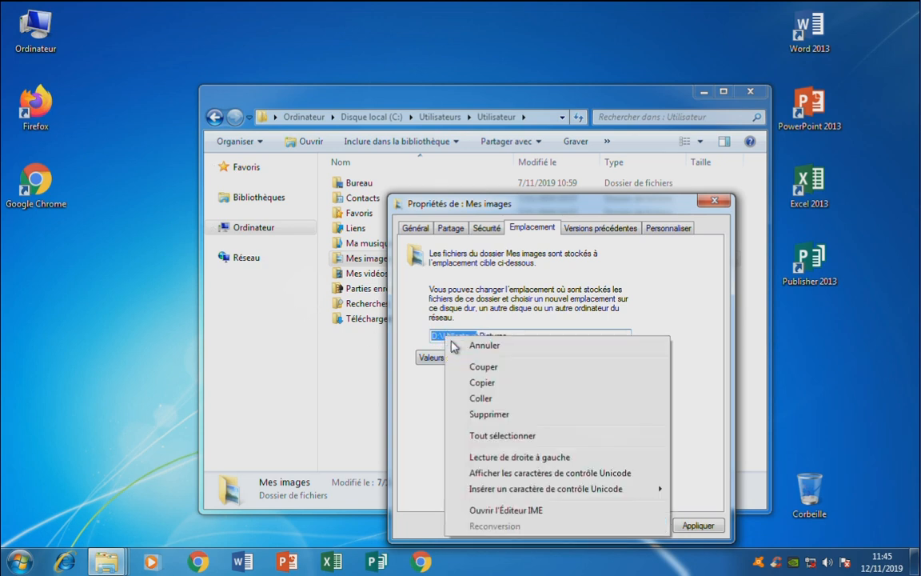
pyautogui.click(487, 385)
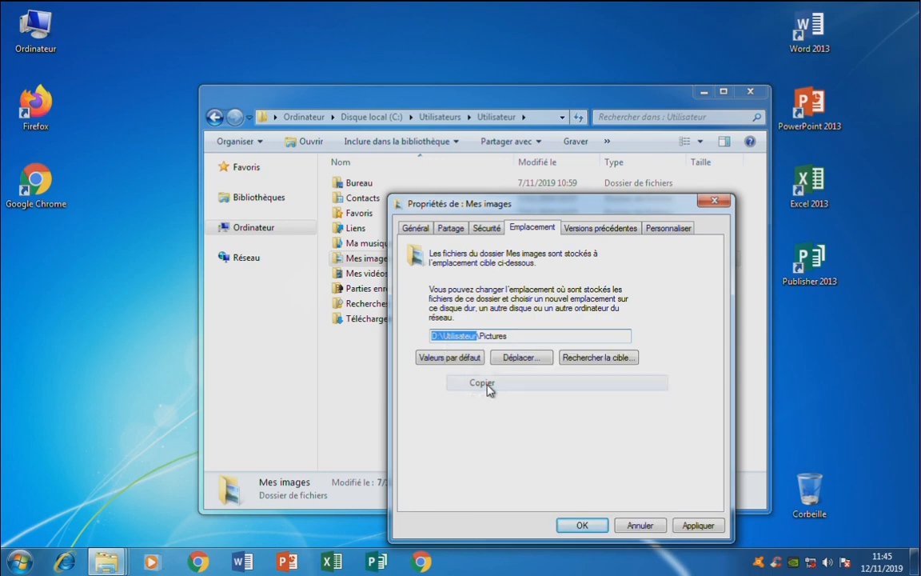
# Apply the new Mes images location, agree to create the missing folder and move all files, and finish its properties.
pyautogui.click(698, 525)
pyautogui.click(431, 298)
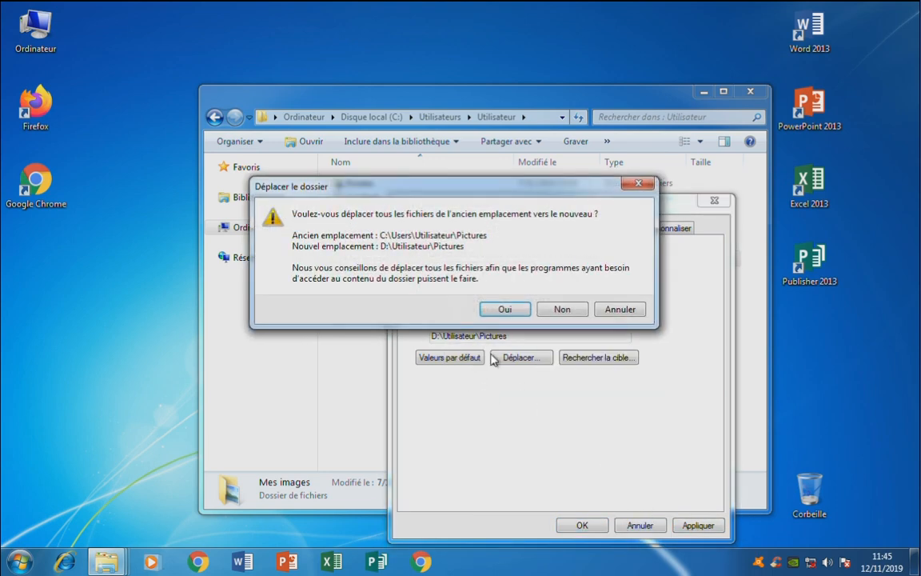
pyautogui.click(504, 309)
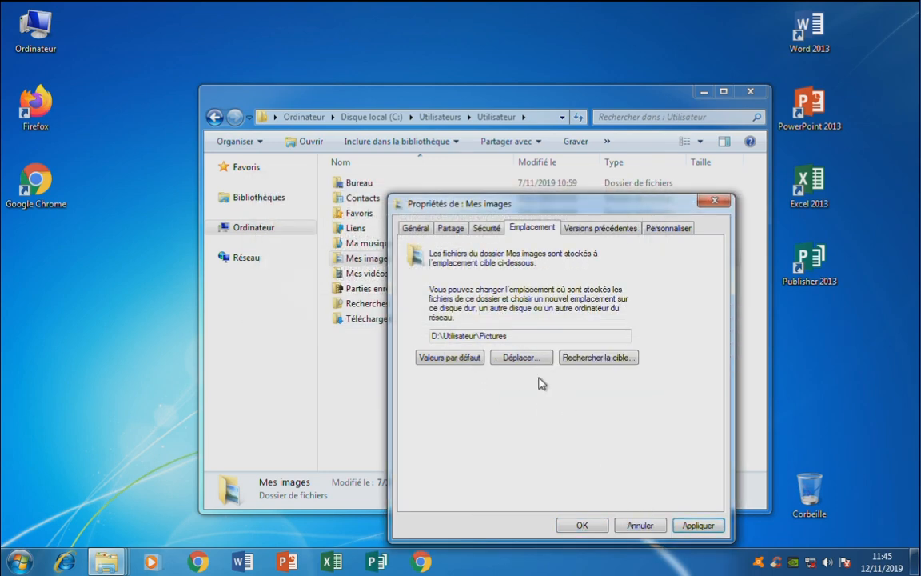
pyautogui.click(582, 526)
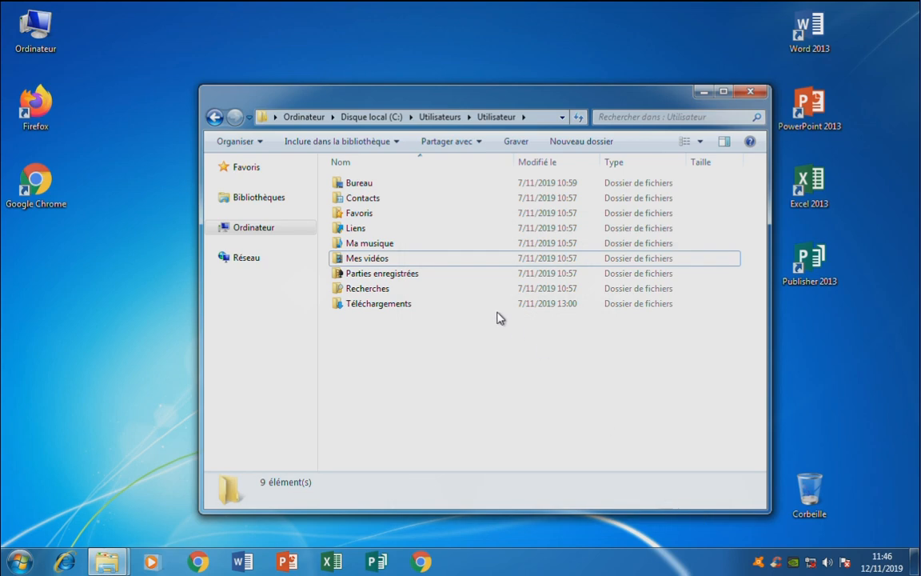
# Open the location properties of Mes vidéos and set its path to D:\Utilisateur\Videos.
pyautogui.rightClick(374, 265)
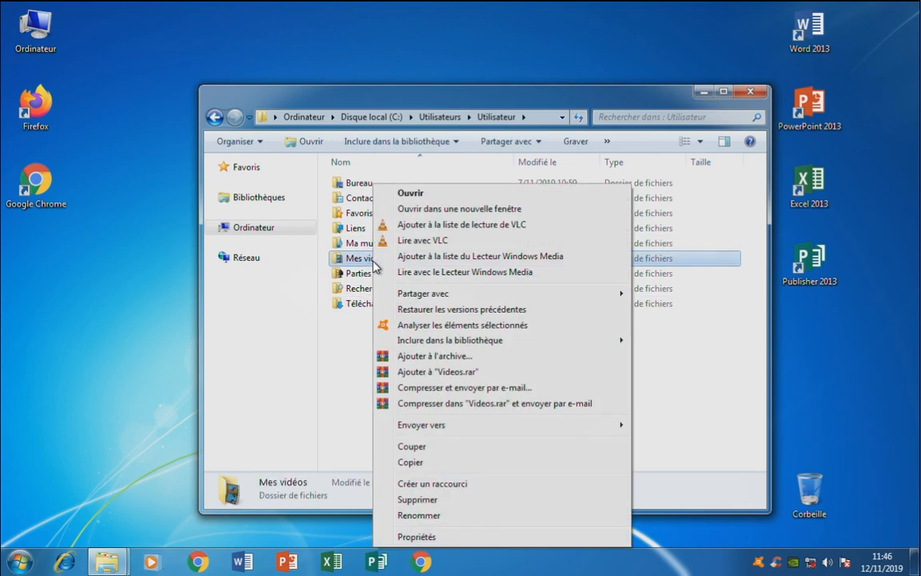
pyautogui.click(451, 546)
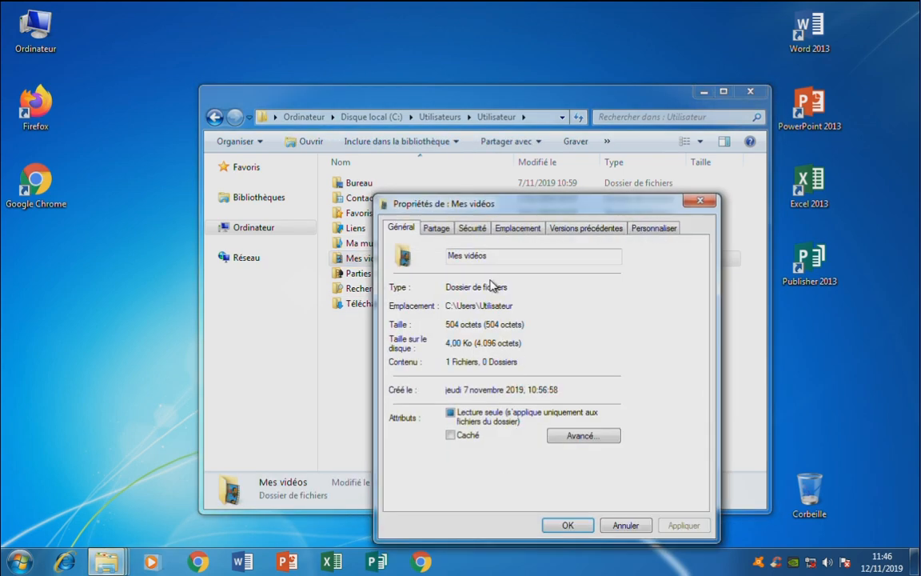
pyautogui.click(514, 229)
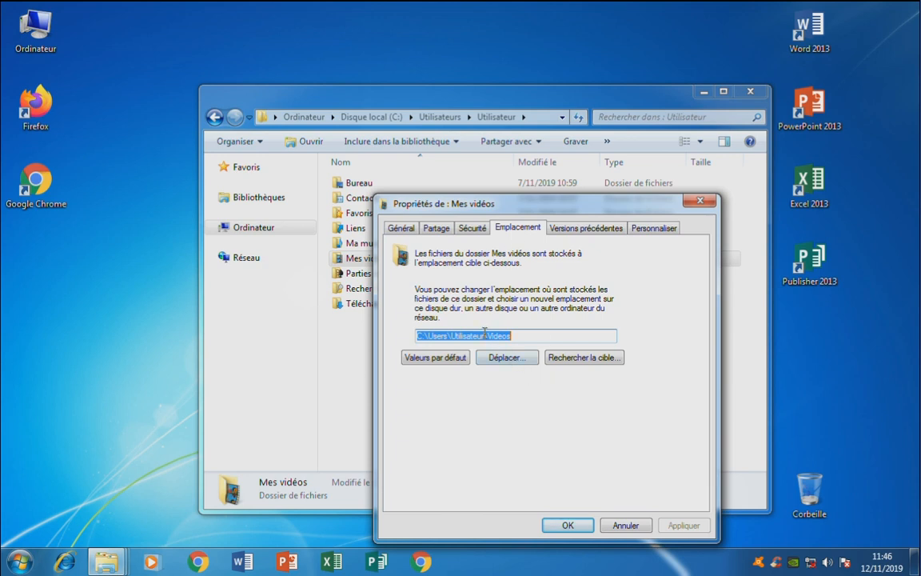
pyautogui.moveTo(485, 333); pyautogui.dragTo(284, 313)
pyautogui.write('D:\\Utilisateur\\')
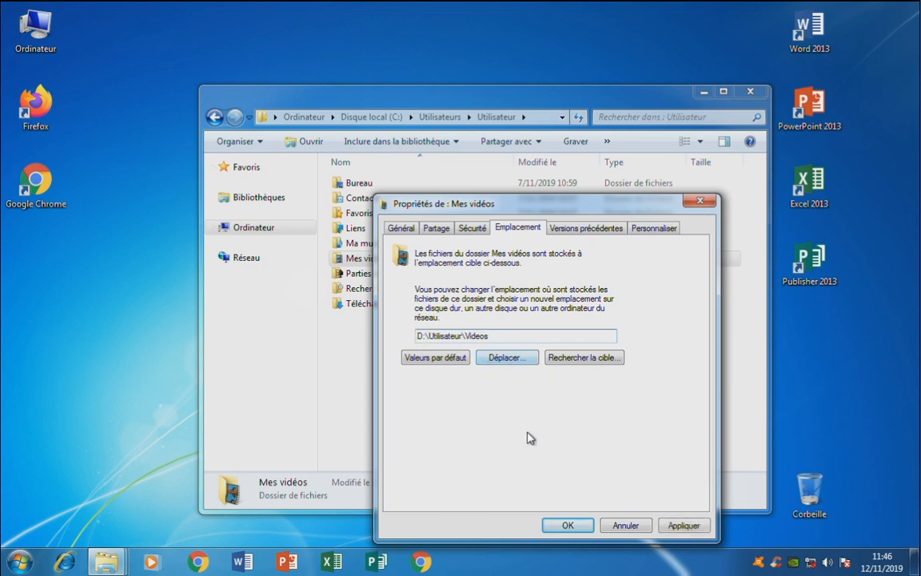
# Apply the new Mes vidéos location, agree to create the missing folder and move all files, and finish its properties.
pyautogui.click(696, 528)
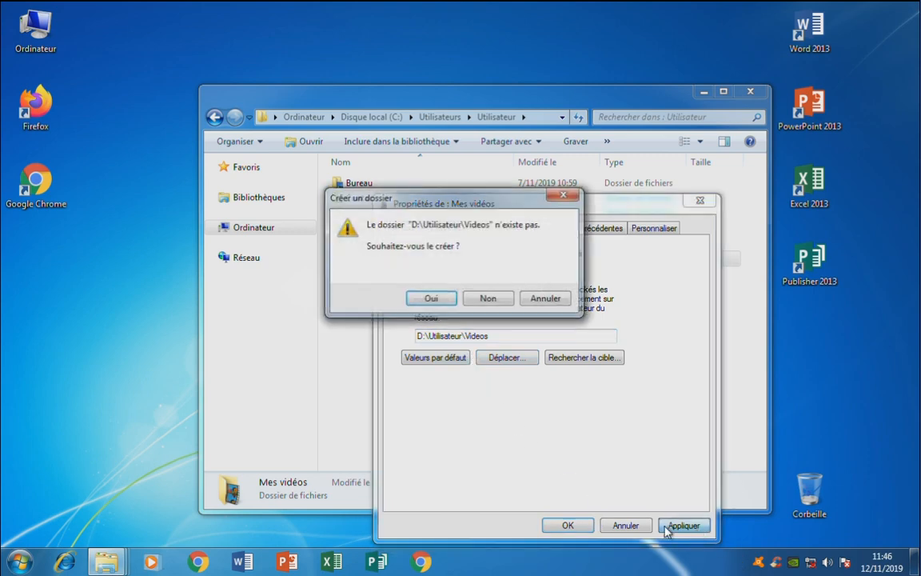
pyautogui.click(428, 299)
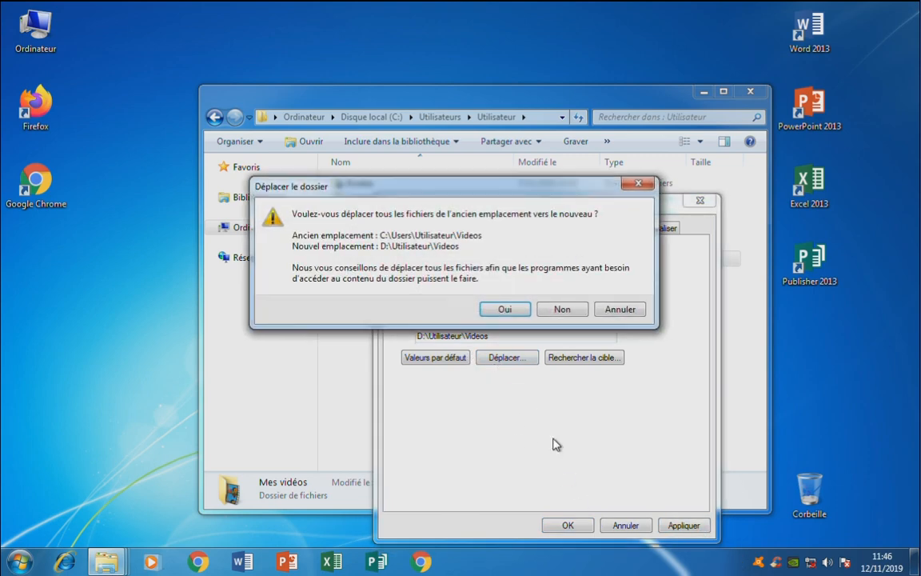
pyautogui.click(504, 309)
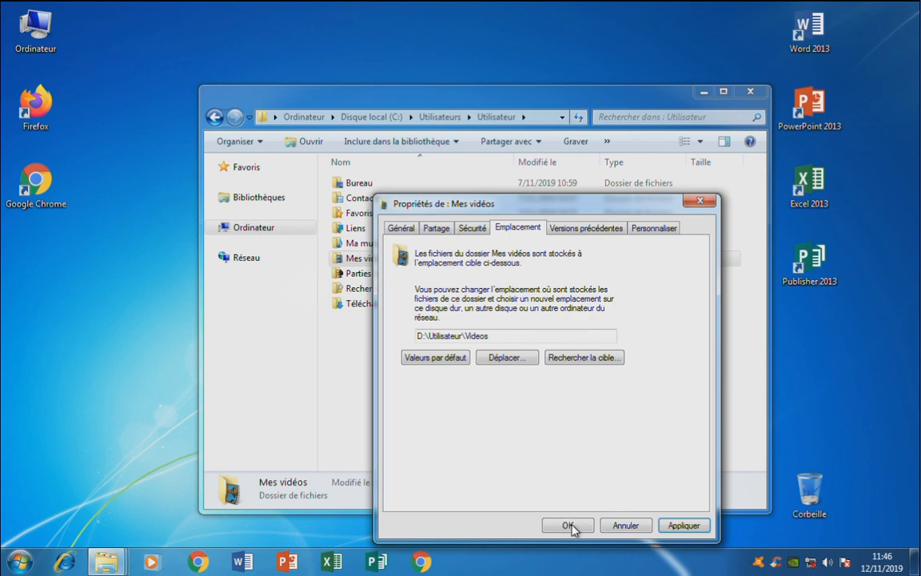
pyautogui.click(569, 527)
# Open the location properties of Ma musique and set its path to D:\Utilisateur\Music using the copied path.
pyautogui.click(384, 244)
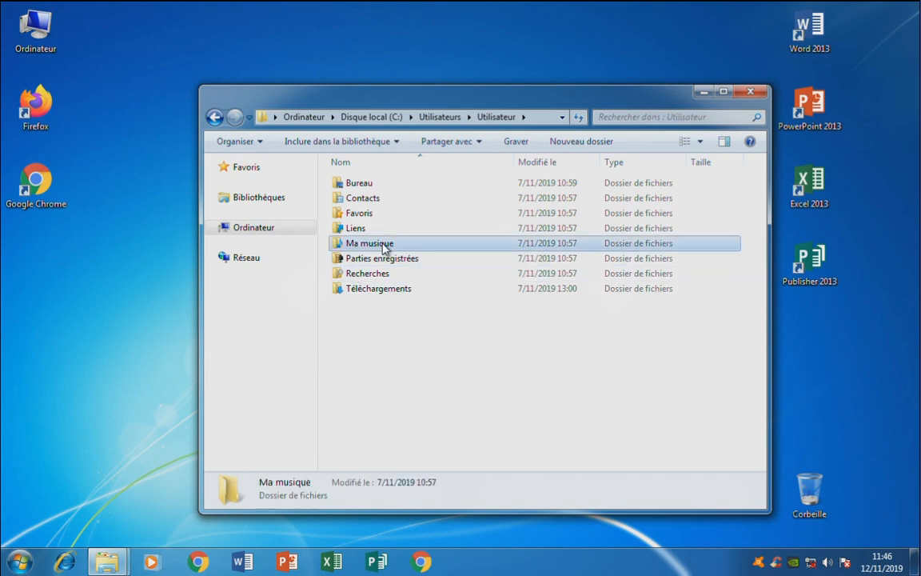
pyautogui.rightClick(384, 248)
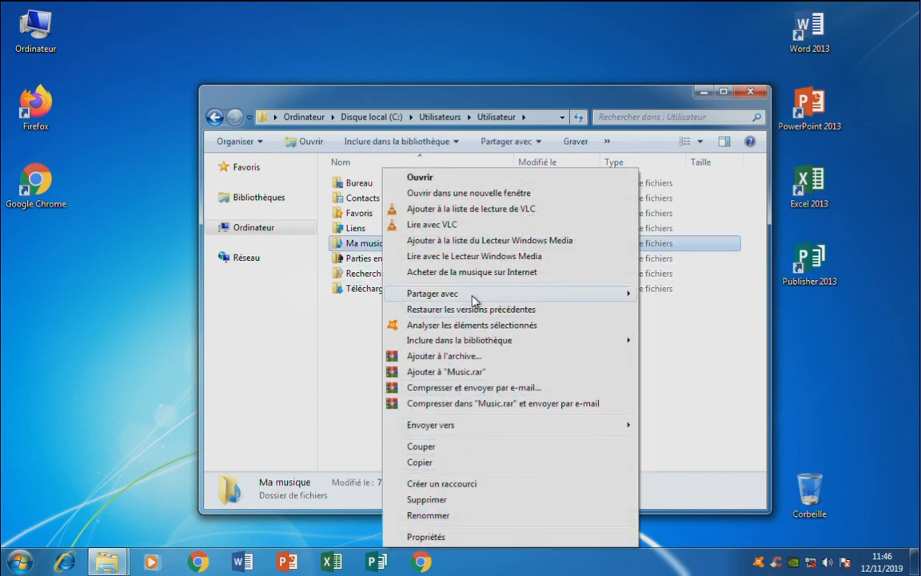
pyautogui.click(458, 539)
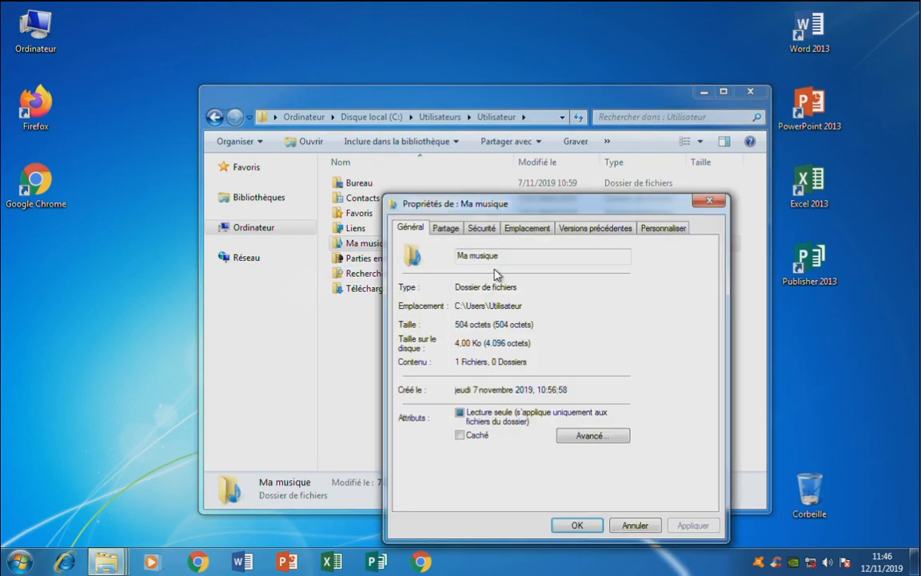
pyautogui.click(527, 227)
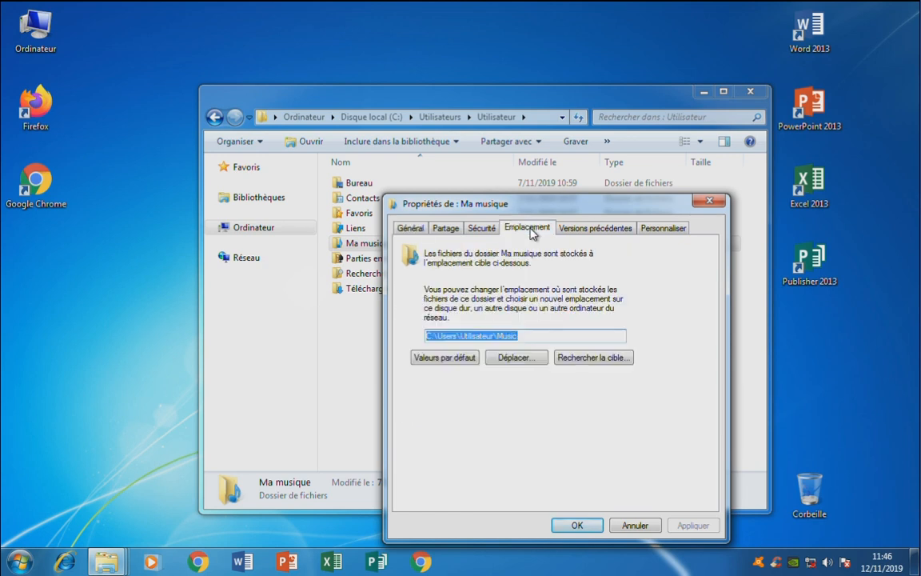
pyautogui.click(483, 336)
pyautogui.moveTo(493, 337); pyautogui.dragTo(313, 313)
pyautogui.moveTo(495, 336); pyautogui.dragTo(299, 317)
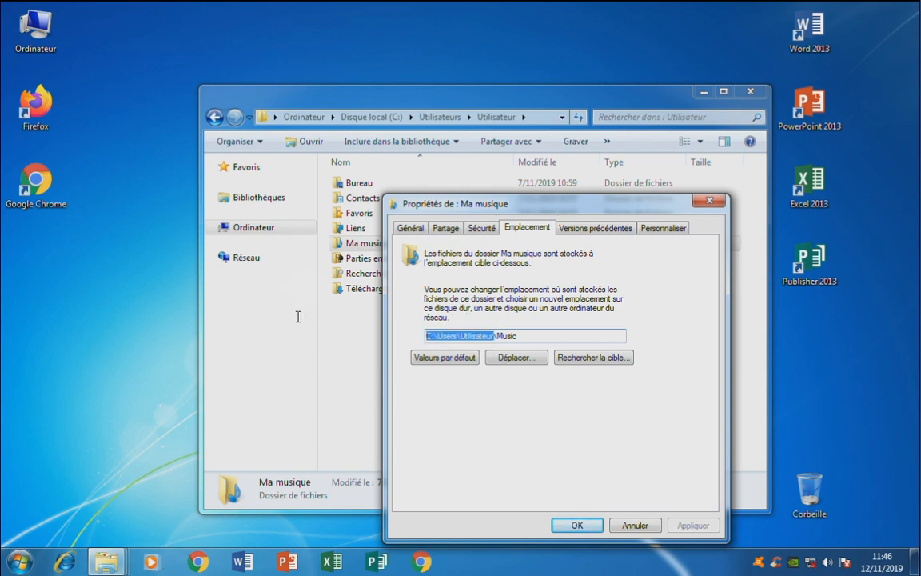
pyautogui.rightClick(448, 339)
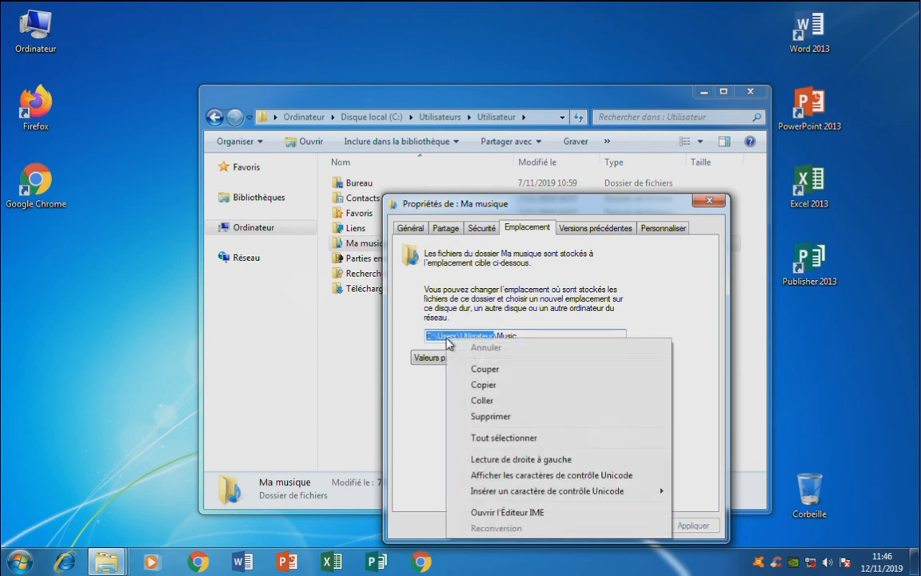
pyautogui.click(518, 401)
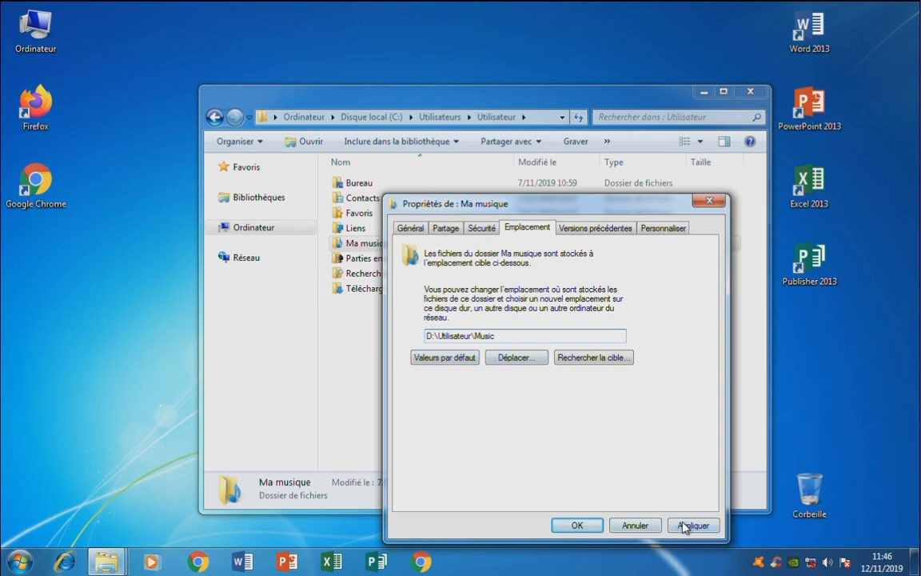
# Apply the new Ma musique location, agree to create the missing folder and move all files, and finish its properties.
pyautogui.click(681, 524)
pyautogui.click(430, 299)
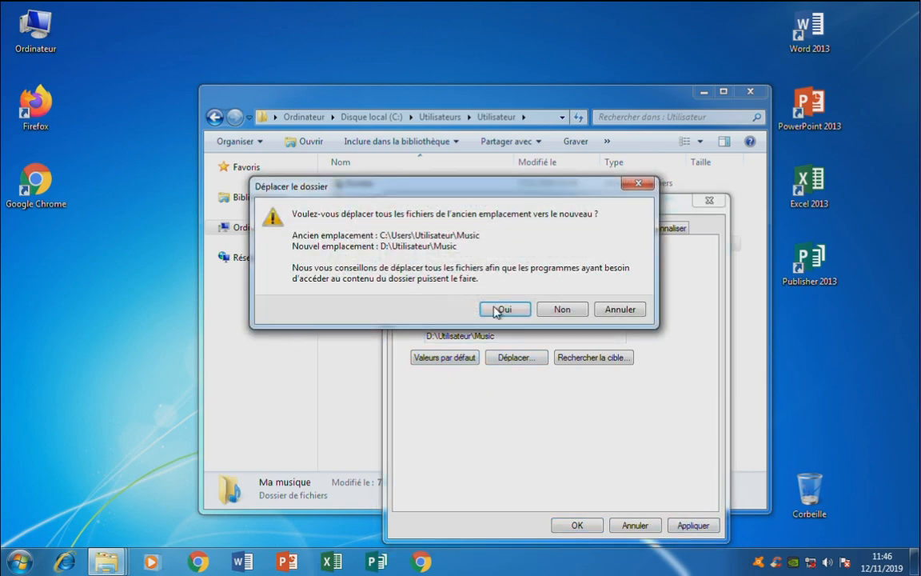
pyautogui.click(505, 310)
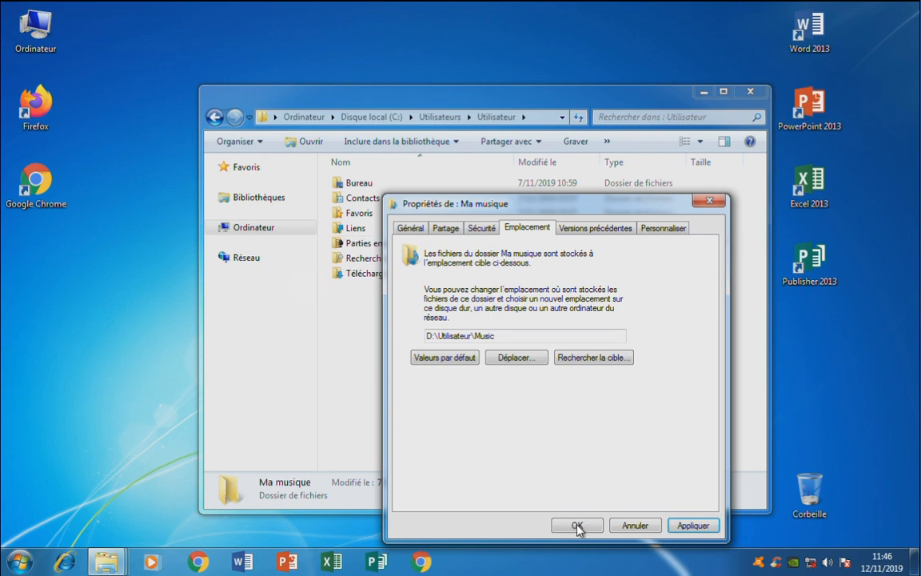
pyautogui.click(577, 526)
# Open the location properties of Bureau and set its path to D:\Utilisateur\Desktop using the copied path.
pyautogui.click(361, 185)
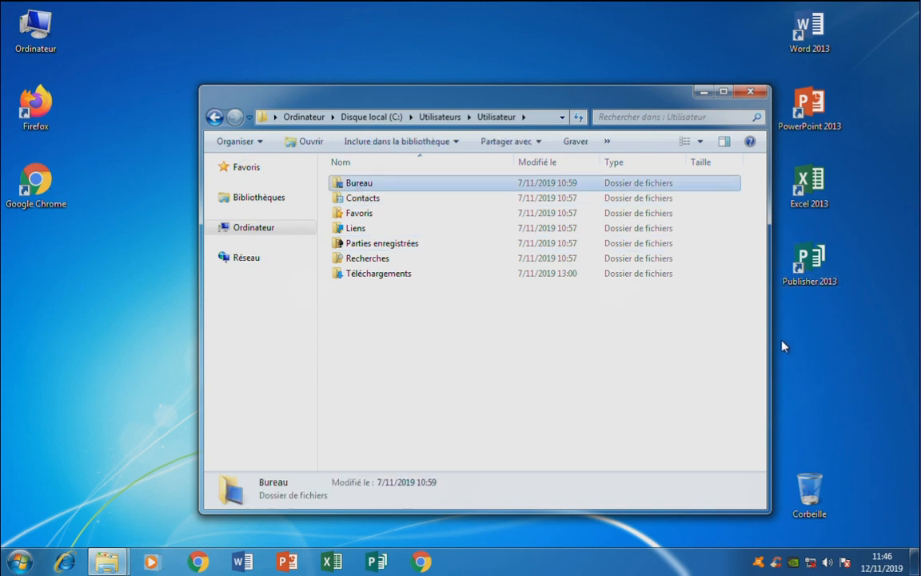
pyautogui.rightClick(350, 186)
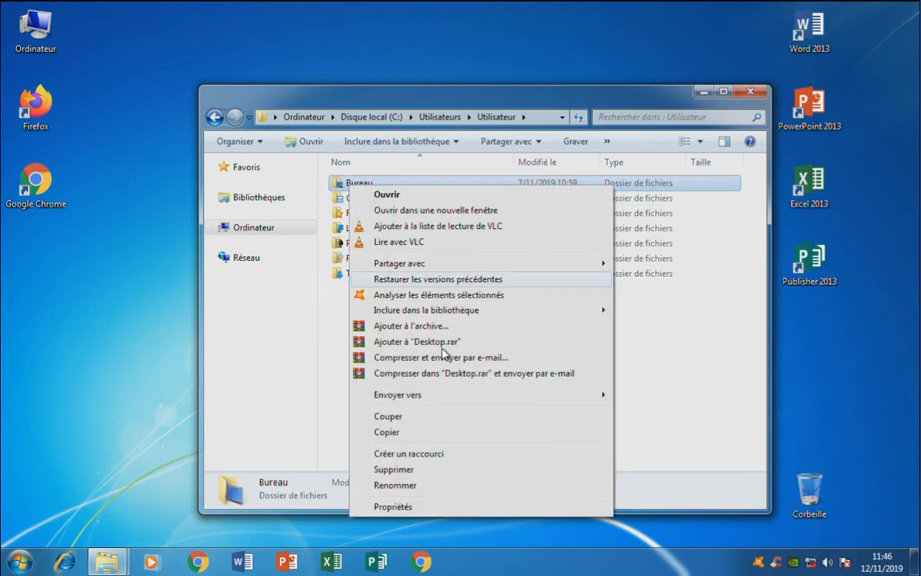
pyautogui.click(393, 507)
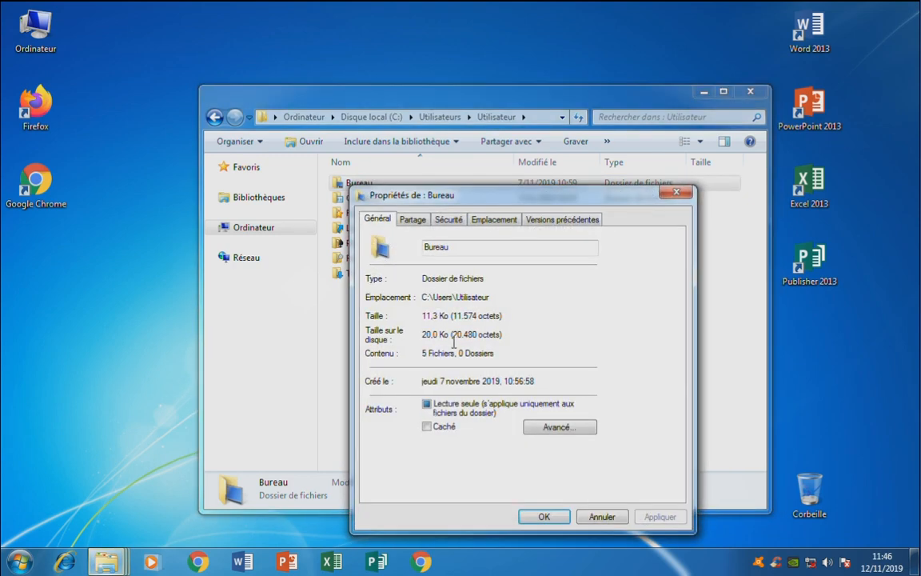
pyautogui.click(495, 220)
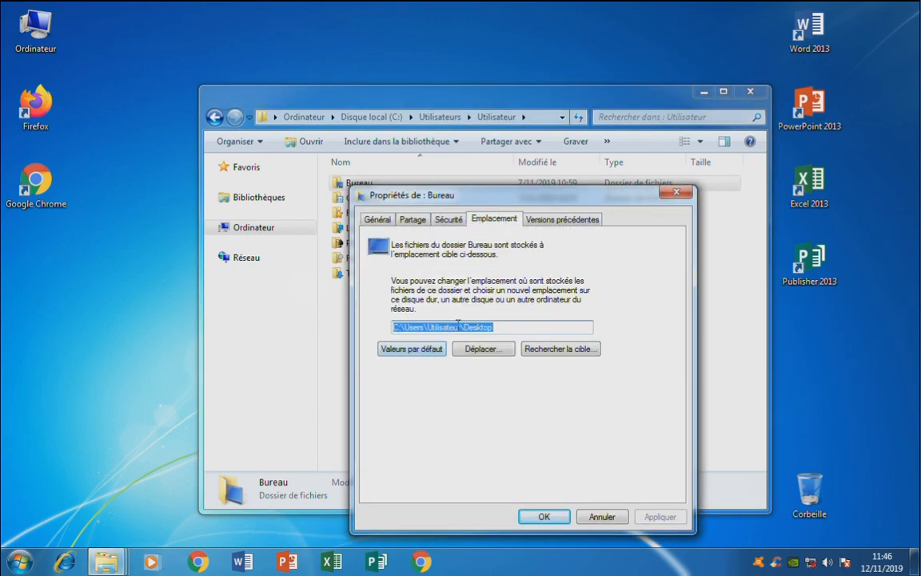
pyautogui.moveTo(462, 327); pyautogui.dragTo(300, 314)
pyautogui.rightClick(412, 336)
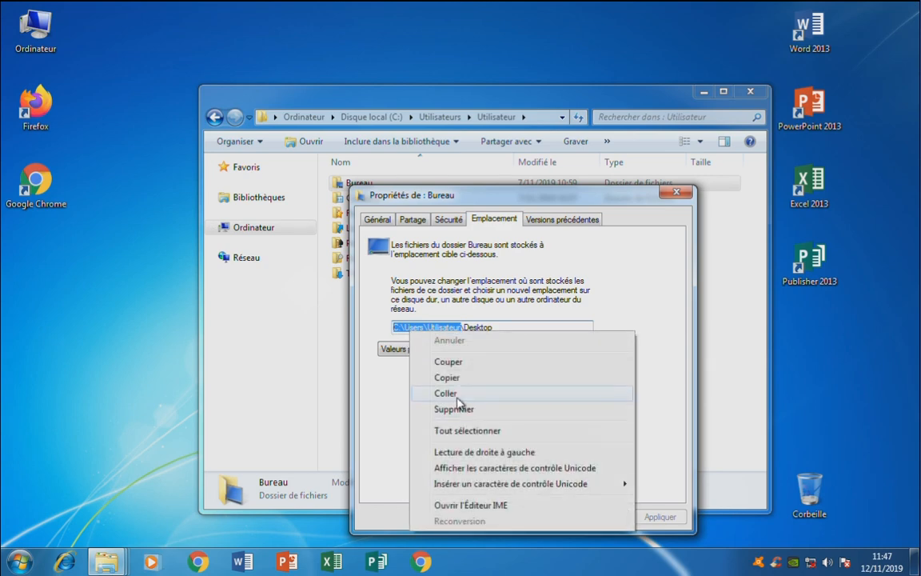
pyautogui.click(457, 392)
# Apply the new Bureau location, agree to create the missing folder and move all files, and finish its properties.
pyautogui.click(661, 516)
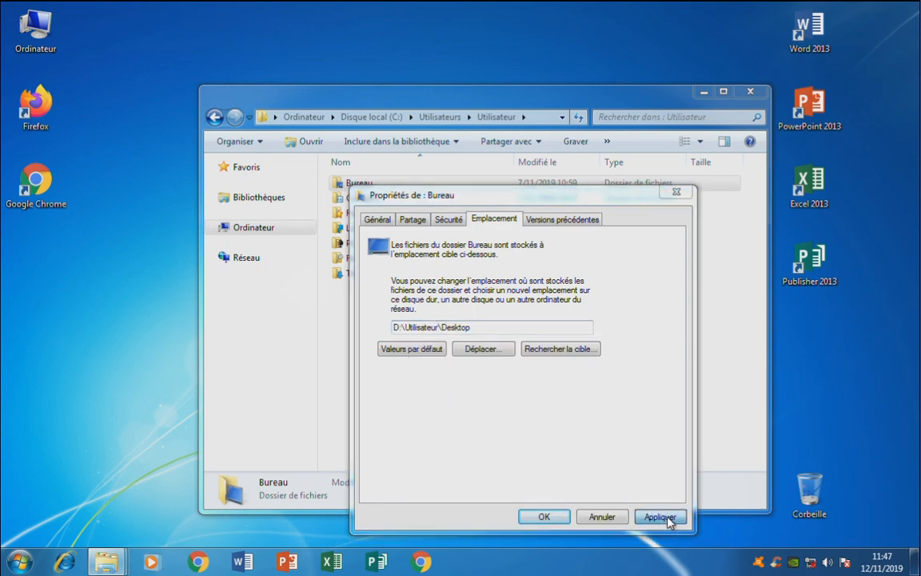
pyautogui.click(441, 302)
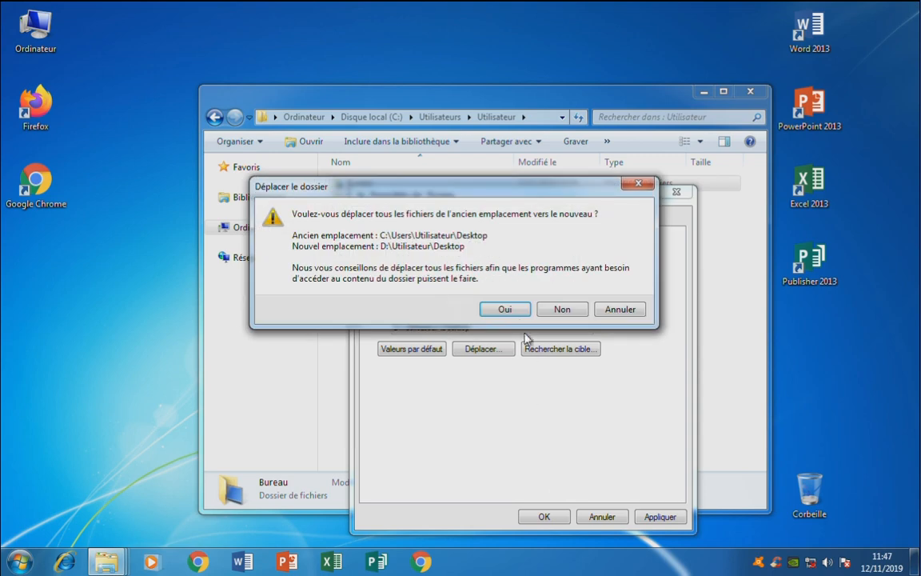
pyautogui.click(507, 308)
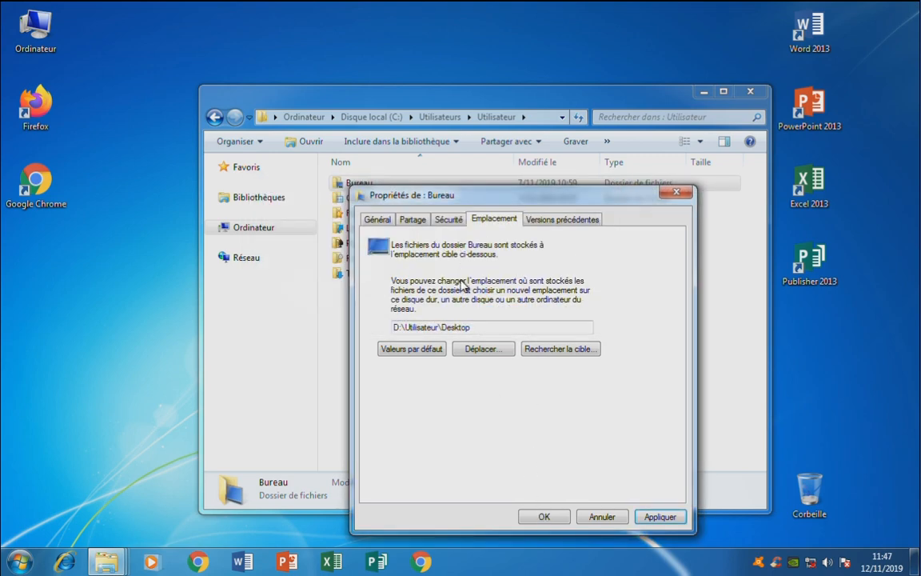
pyautogui.click(545, 517)
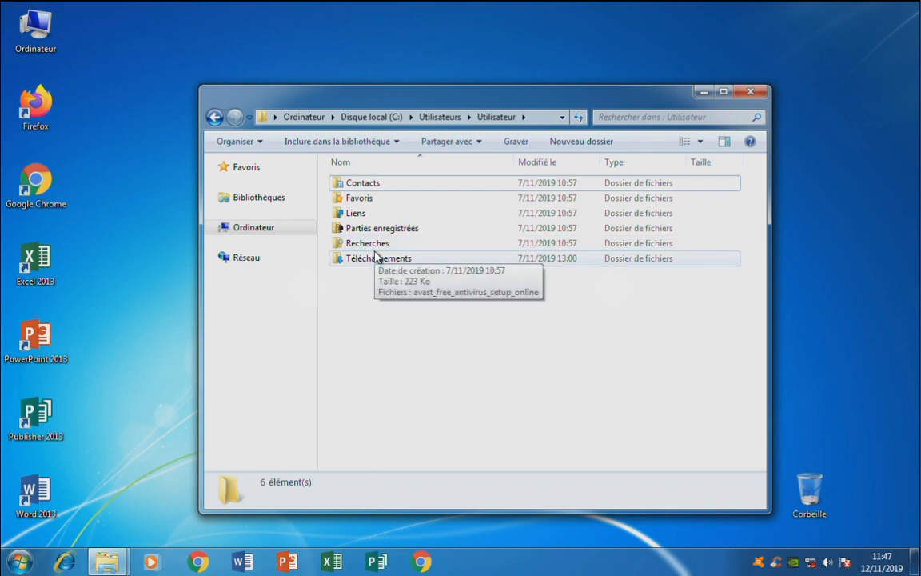
pyautogui.click(350, 258)
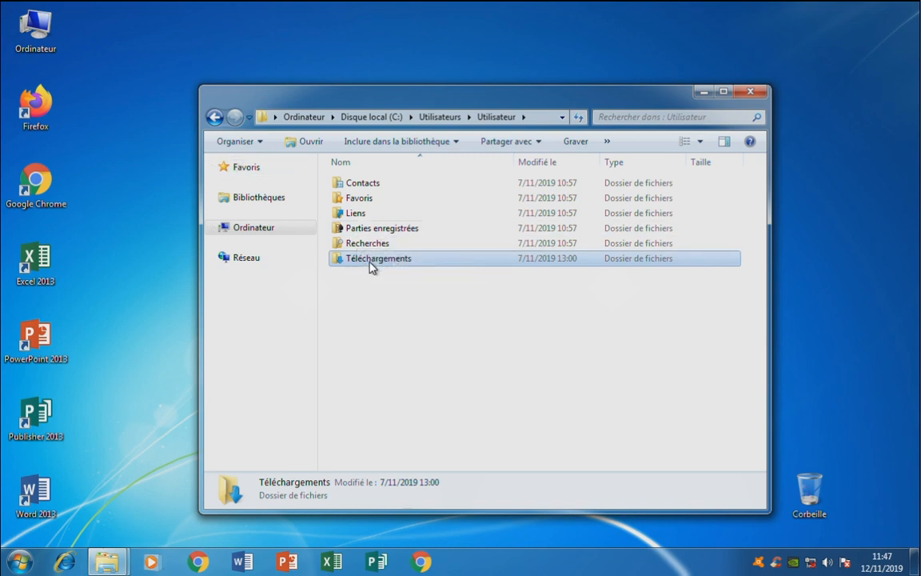
pyautogui.click(369, 264)
pyautogui.rightClick(372, 267)
pyautogui.click(381, 292)
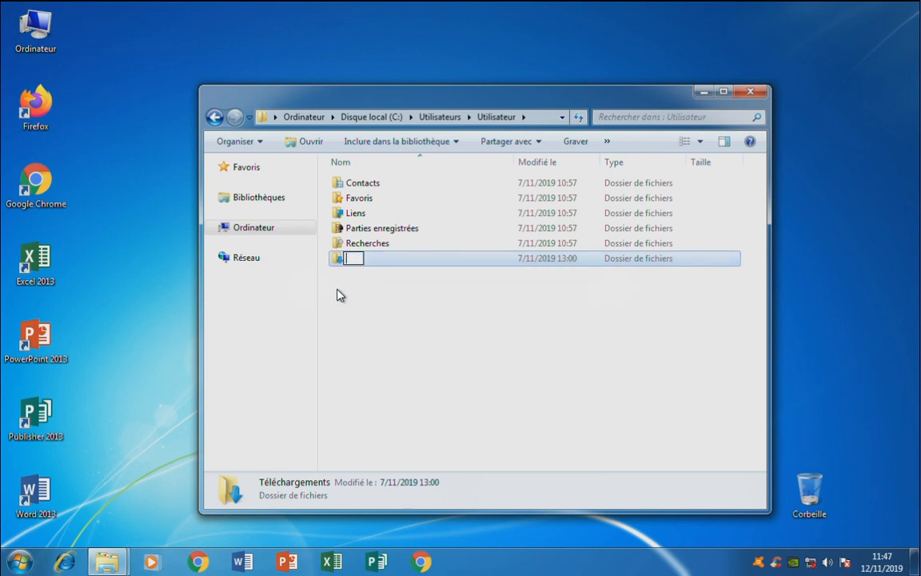
pyautogui.press('Escape')
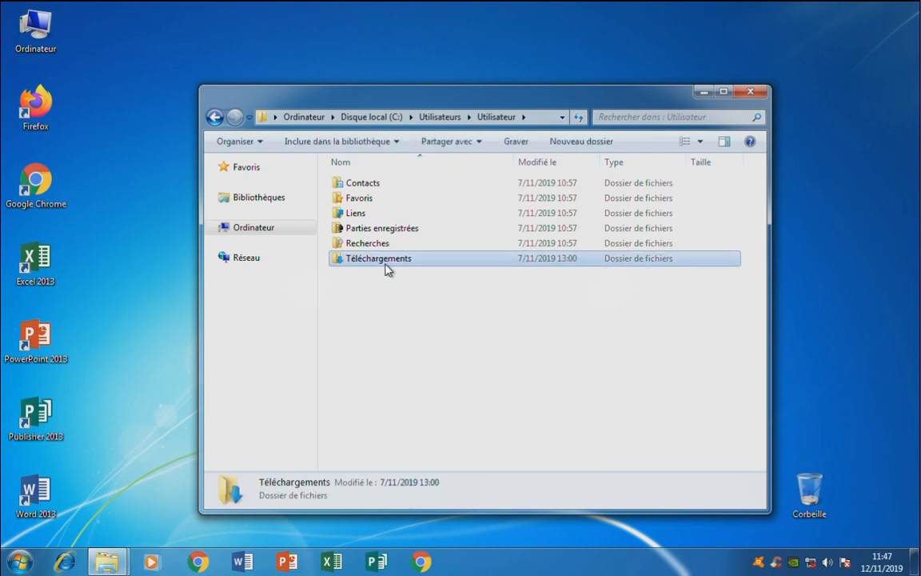
pyautogui.rightClick(388, 269)
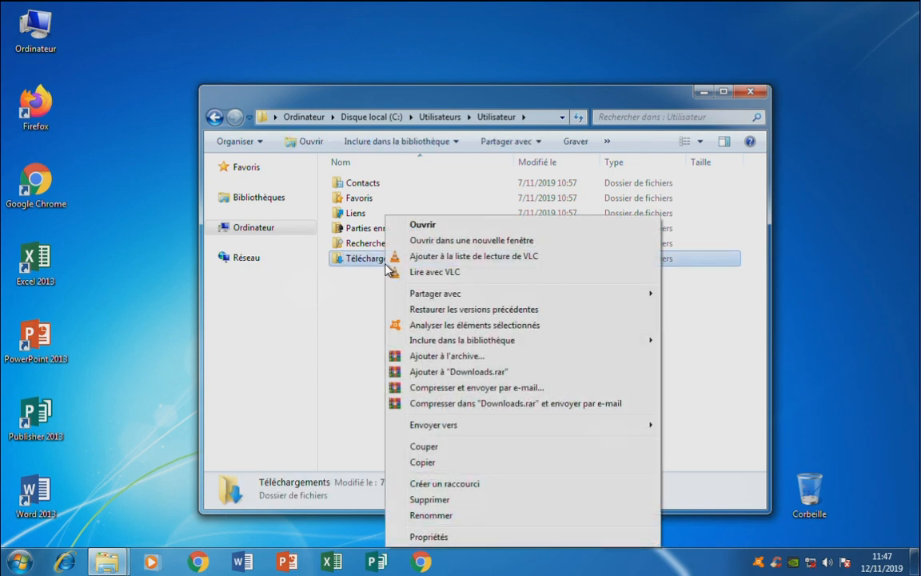
pyautogui.click(432, 537)
pyautogui.click(535, 228)
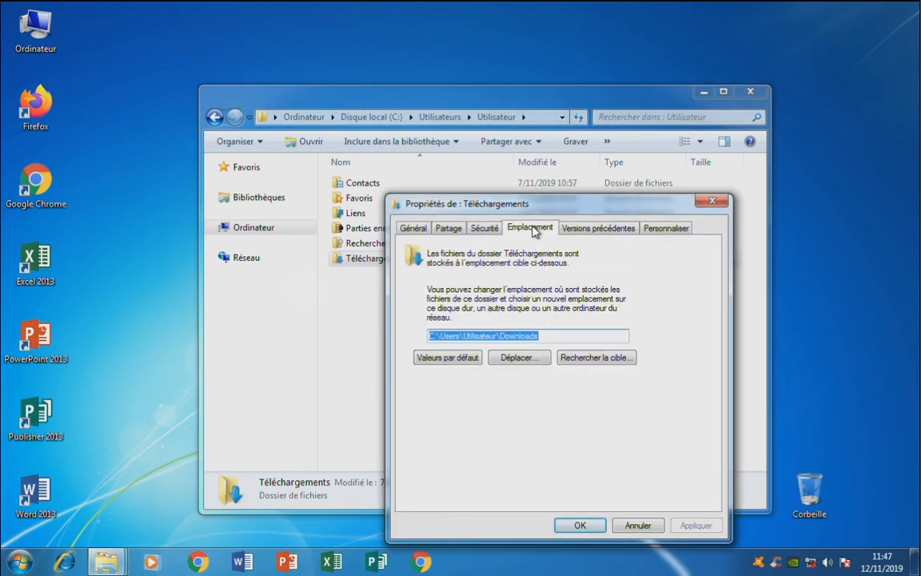
pyautogui.click(501, 336)
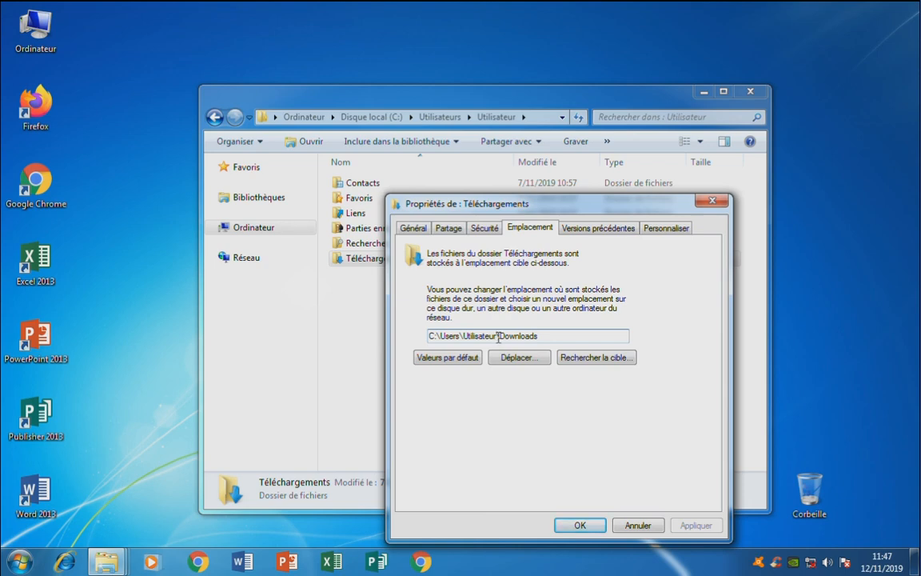
pyautogui.moveTo(499, 336); pyautogui.dragTo(365, 313)
pyautogui.click(637, 525)
# Open the location properties of the Favoris folder.
pyautogui.click(370, 184)
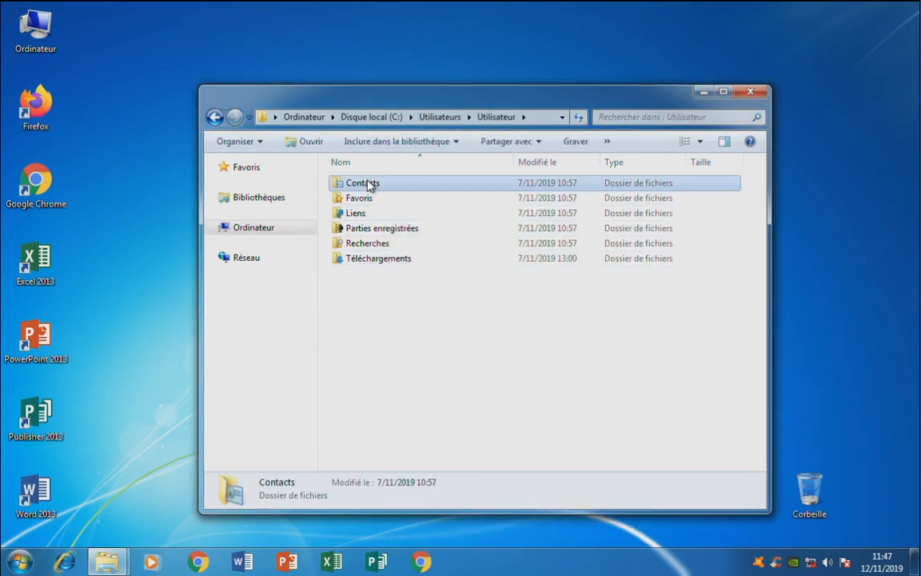
pyautogui.click(373, 201)
pyautogui.rightClick(373, 200)
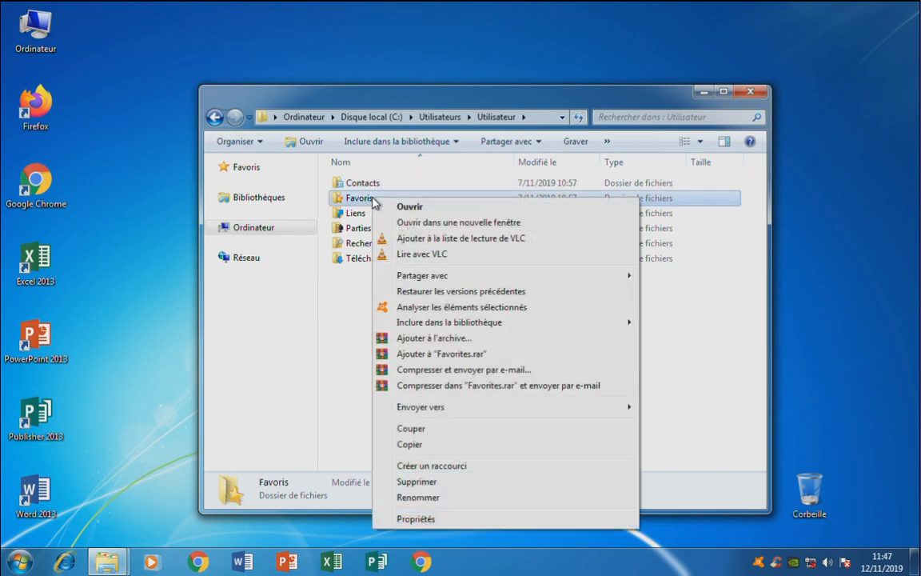
pyautogui.click(436, 520)
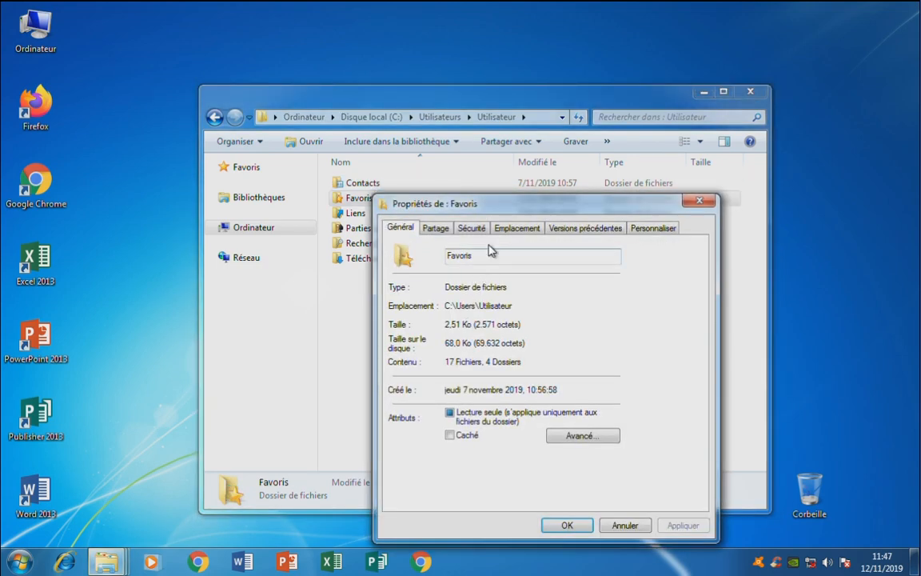
pyautogui.click(516, 228)
pyautogui.click(486, 337)
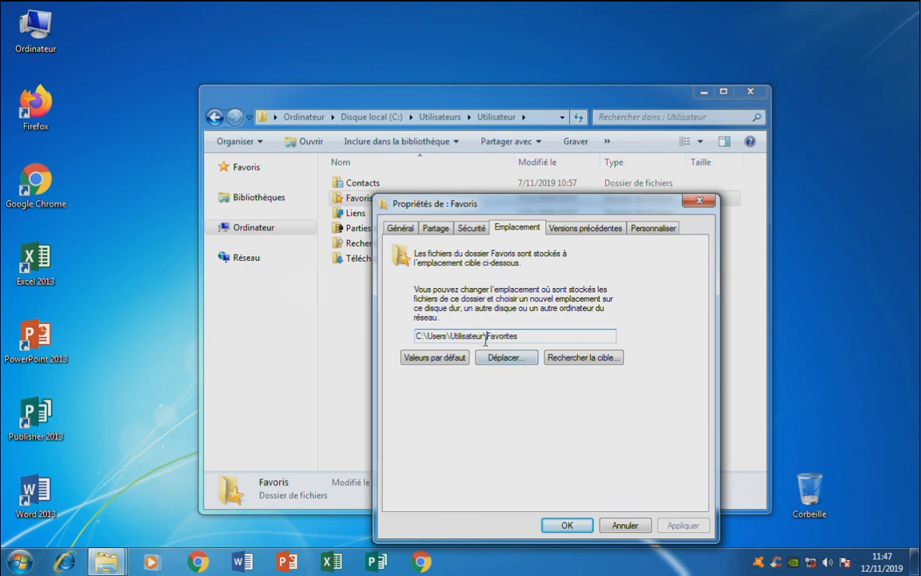
pyautogui.moveTo(484, 338); pyautogui.dragTo(368, 332)
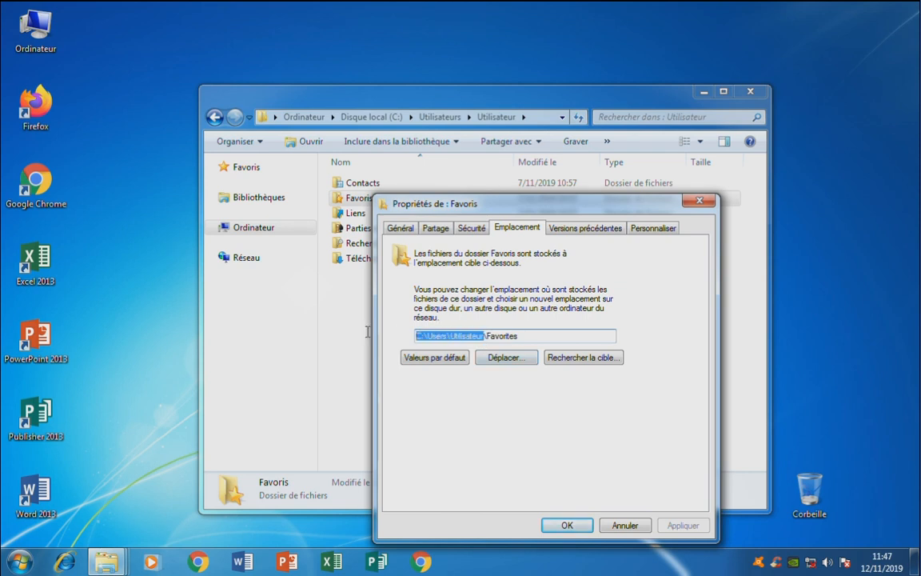
pyautogui.rightClick(453, 337)
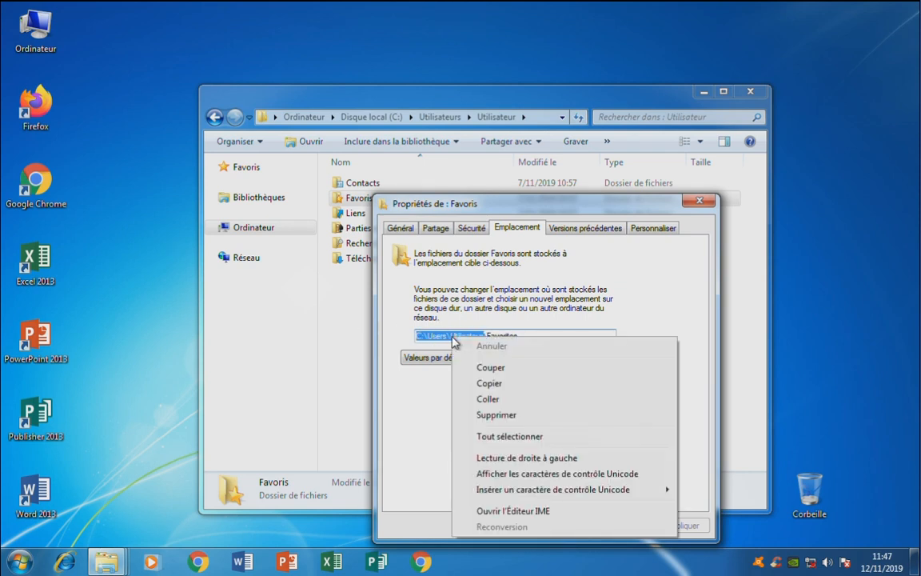
pyautogui.click(490, 400)
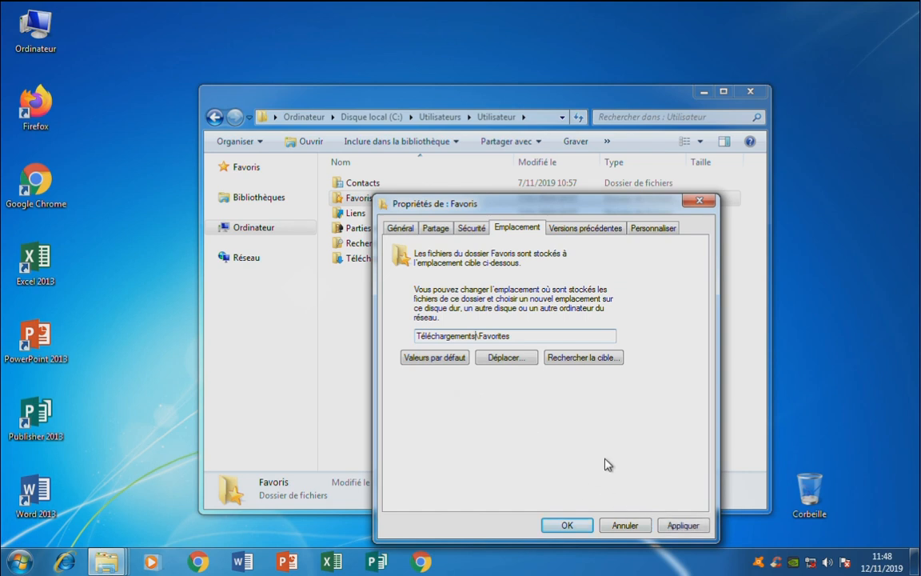
pyautogui.hotkey('ctrl', 'z')
# Edit the Favoris location path to D:\Utilisateur\Favorites by removing the Users part and changing the drive letter to D.
pyautogui.click(450, 335)
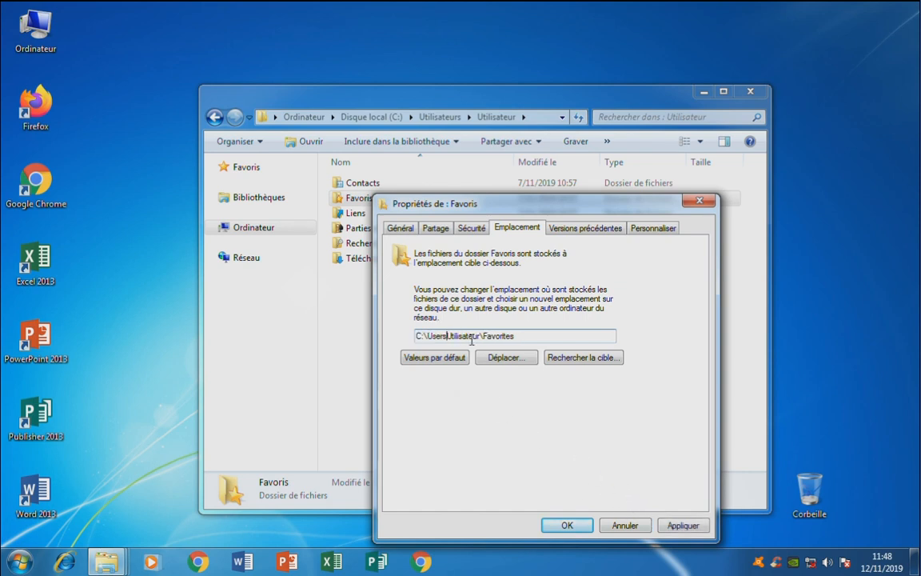
pyautogui.press('BackSpace')
pyautogui.press('BackSpace')
pyautogui.press('BackSpace')
pyautogui.press('BackSpace')
pyautogui.press('BackSpace')
pyautogui.press('BackSpace')
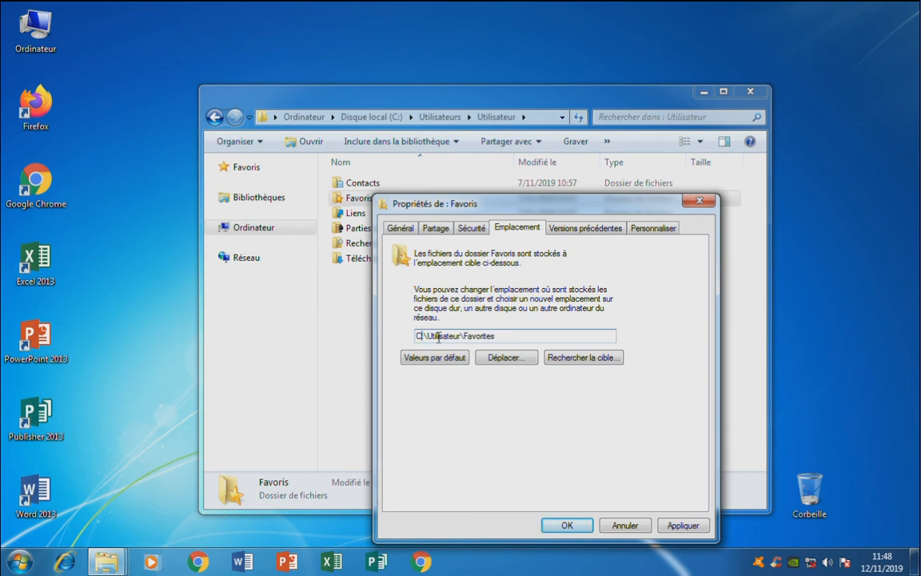
pyautogui.press('Left')
pyautogui.press('BackSpace')
pyautogui.press('BackSpace')
pyautogui.write('D')
# Apply the new Favoris location, agree to create the missing folder and move all files, and finish its properties.
pyautogui.click(674, 525)
pyautogui.click(433, 299)
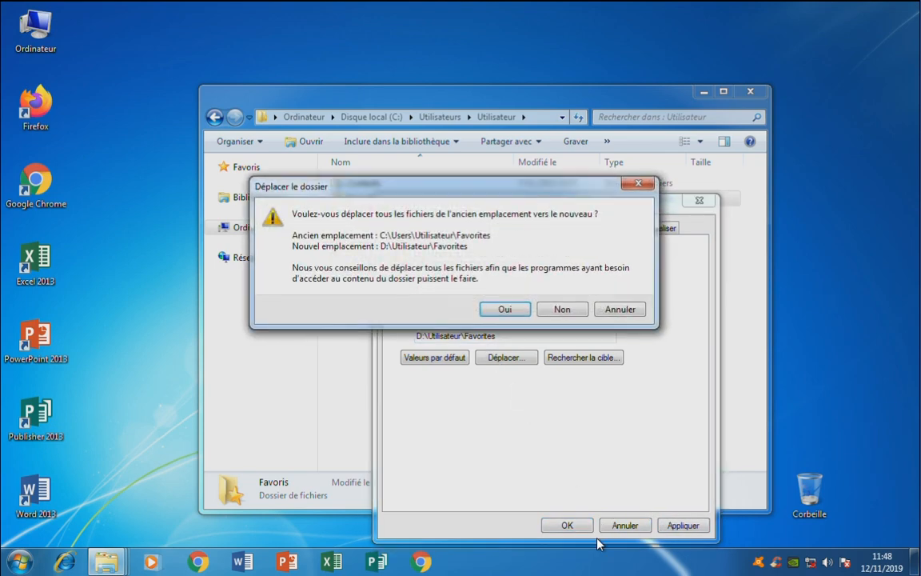
pyautogui.click(506, 310)
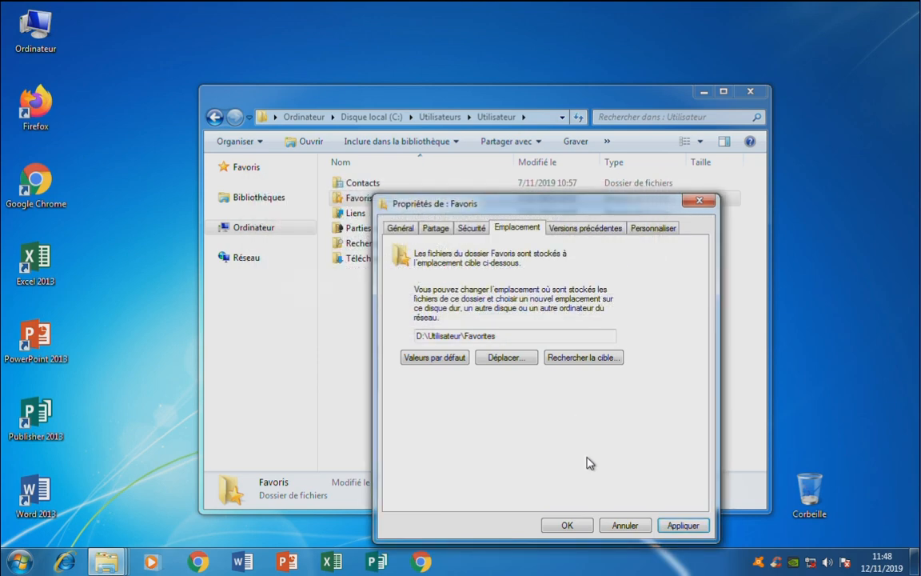
pyautogui.click(568, 525)
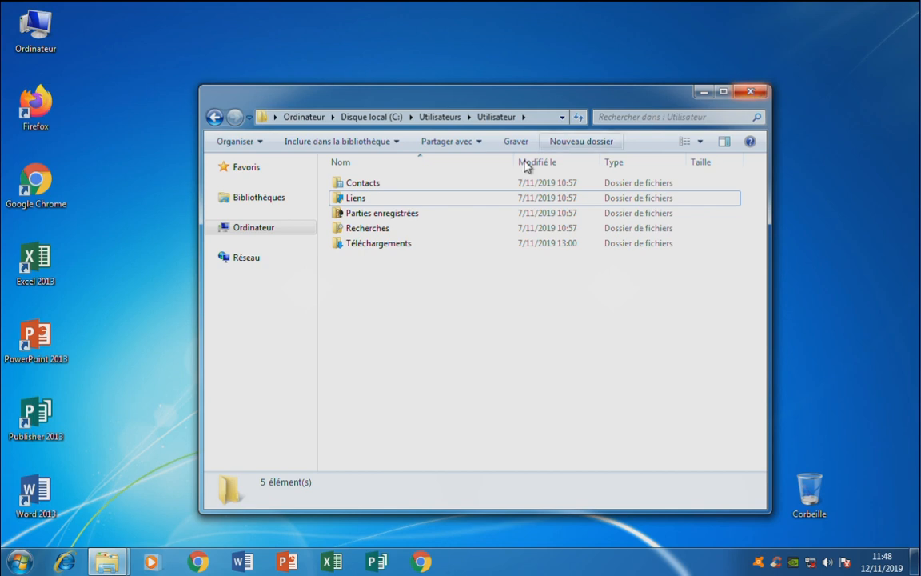
# Open the Bureau folder in Utilisateur on DATA (D:) and compare its contents with the Office 2013 shortcuts selected on the desktop.
pyautogui.click(259, 229)
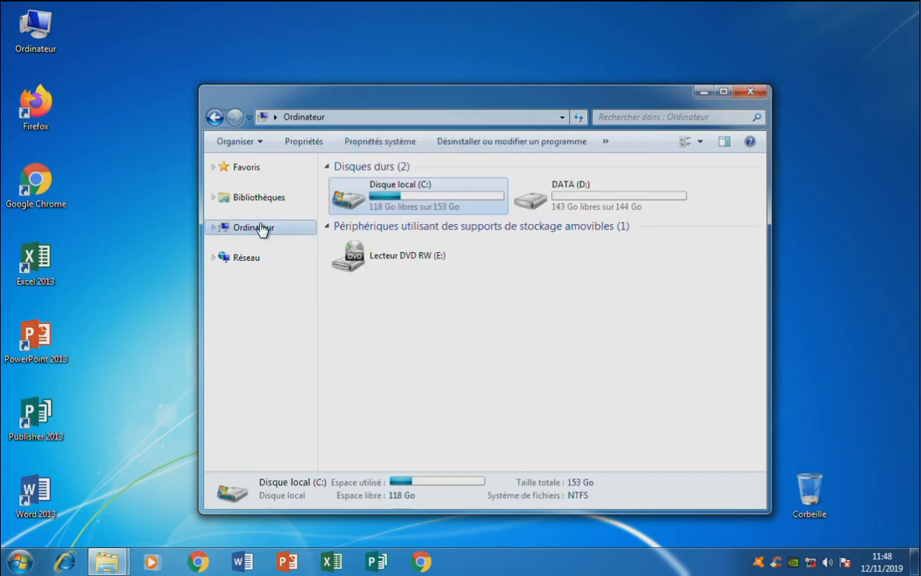
pyautogui.doubleClick(535, 190)
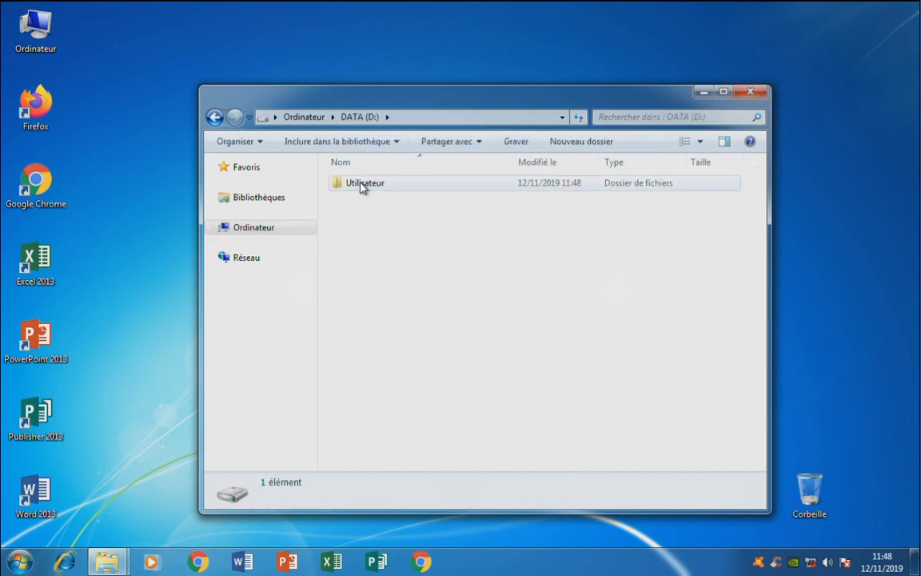
pyautogui.doubleClick(362, 184)
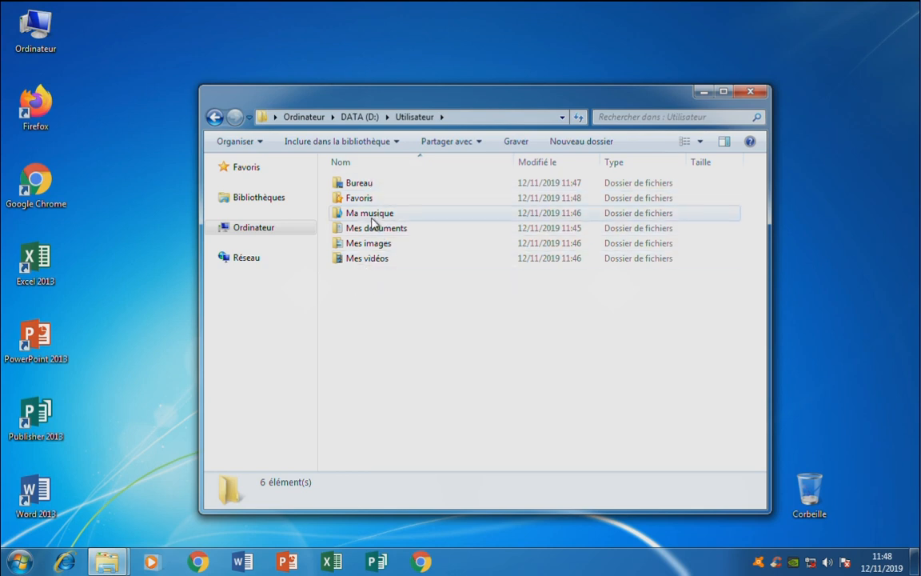
pyautogui.click(370, 188)
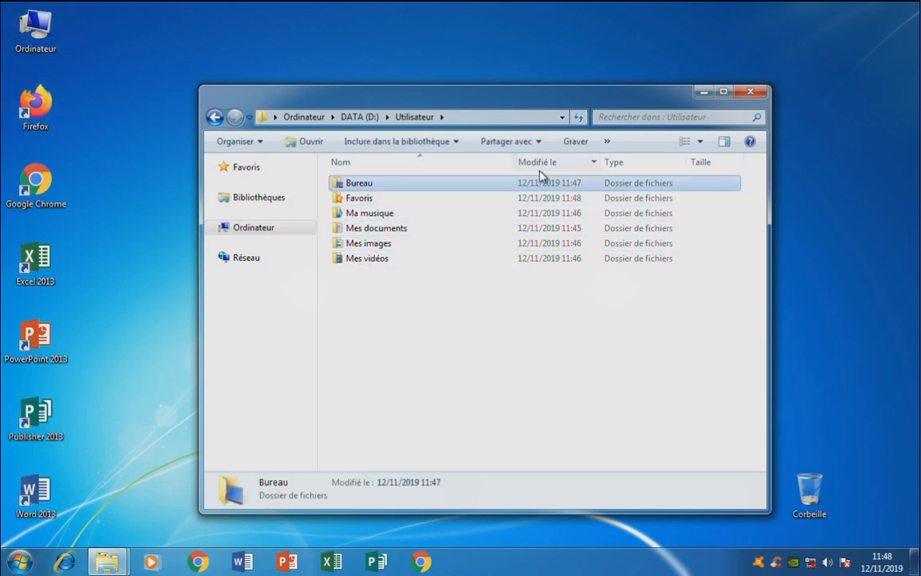
pyautogui.doubleClick(360, 185)
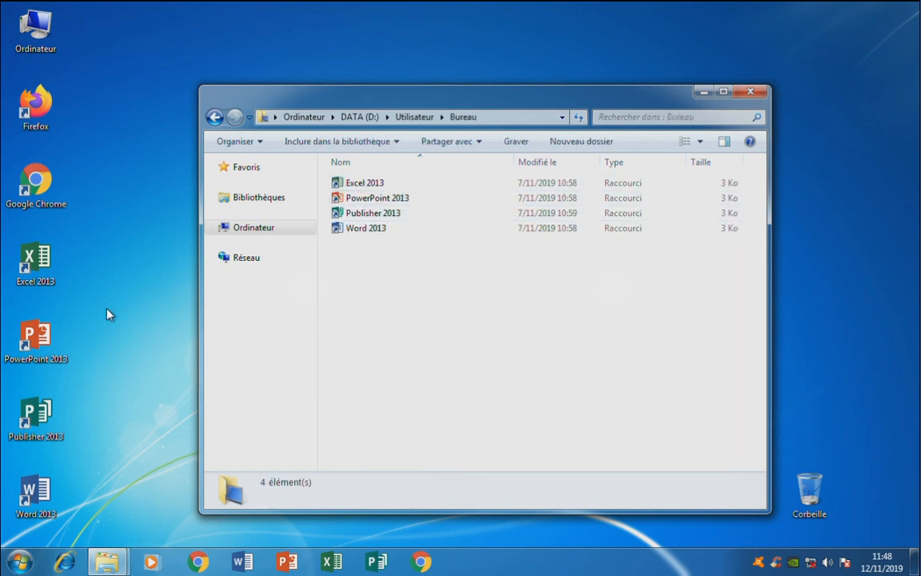
pyautogui.moveTo(85, 241); pyautogui.dragTo(10, 524)
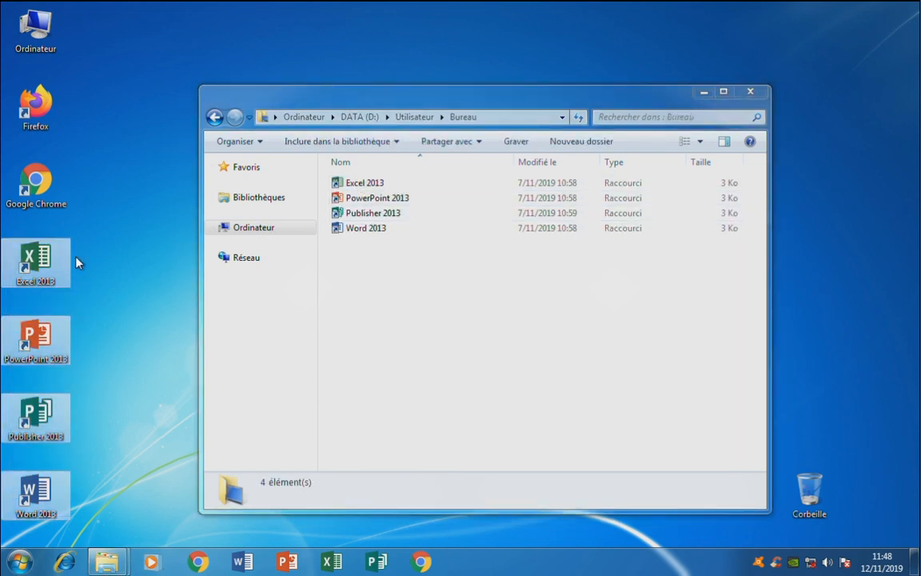
# Return to the Ordinateur overview, compare the space on Disque local (C:) and DATA (D:), and open DATA (D:).
pyautogui.click(413, 117)
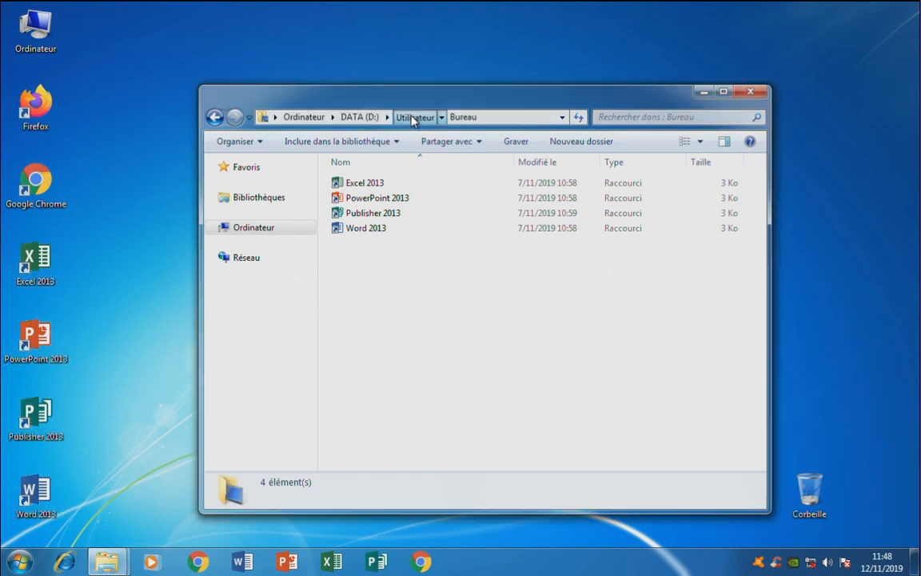
pyautogui.click(360, 117)
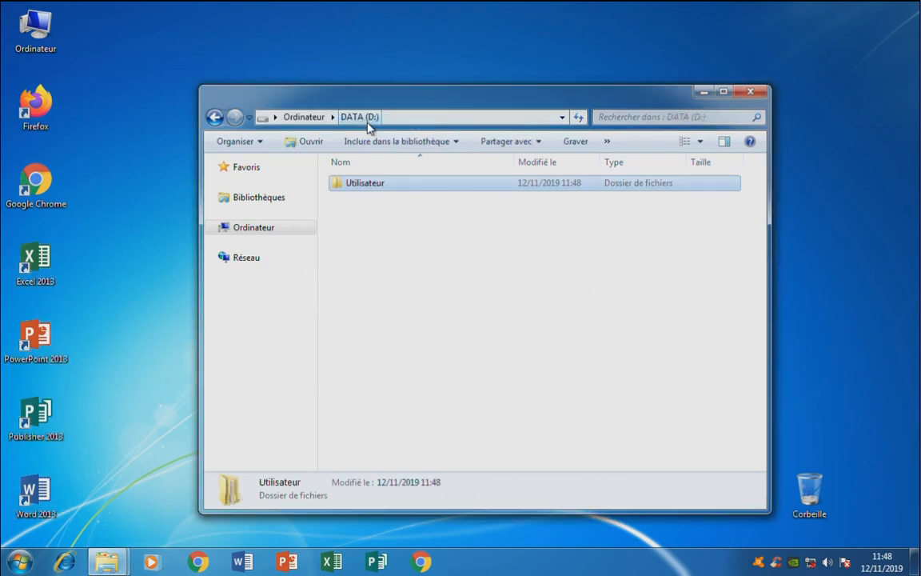
pyautogui.click(304, 117)
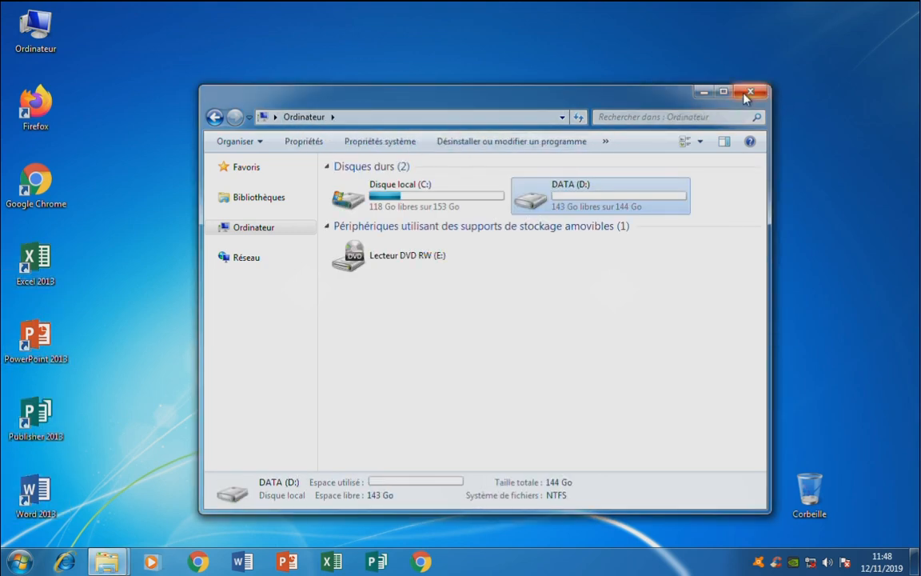
pyautogui.click(460, 200)
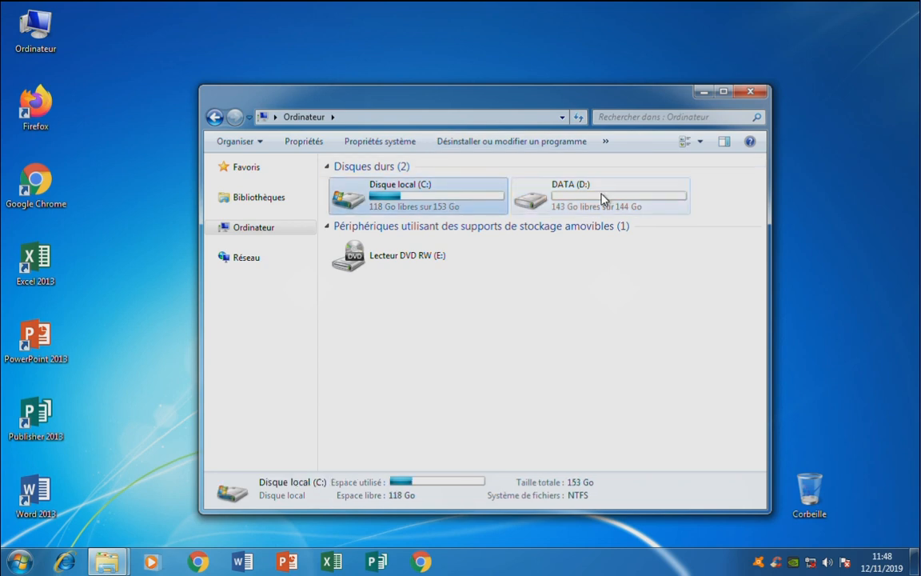
pyautogui.click(545, 202)
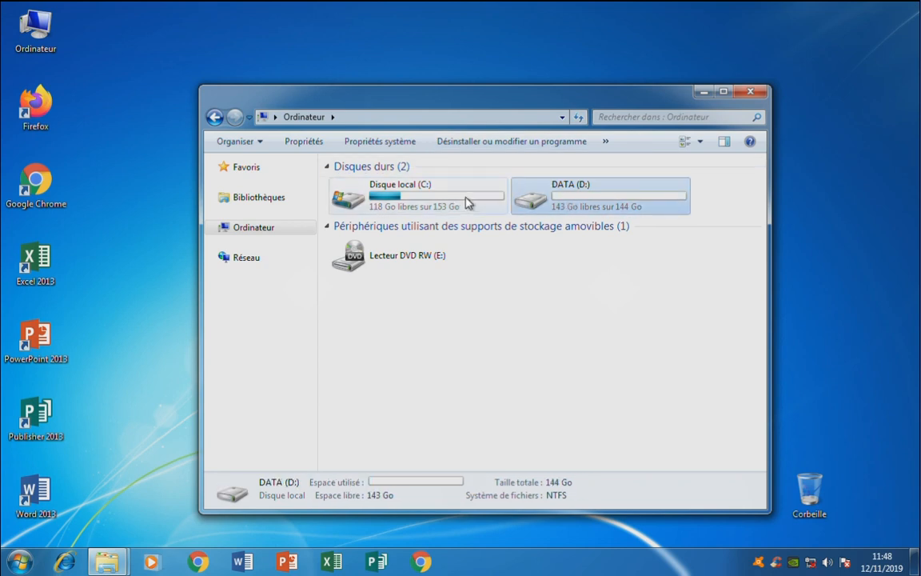
pyautogui.doubleClick(544, 201)
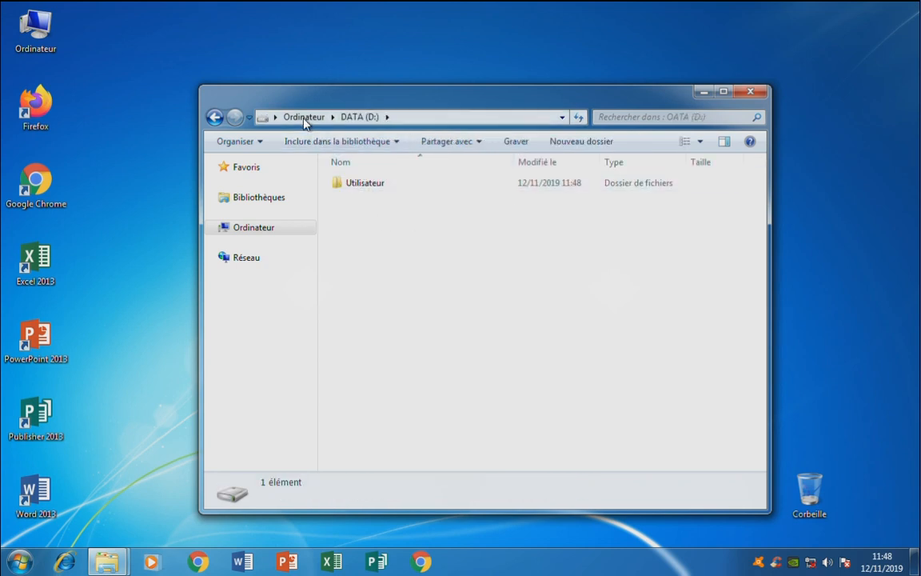
# Go back to Ordinateur and open the Utilisateurs folder on Disque local (C:).
pyautogui.click(250, 231)
pyautogui.doubleClick(439, 208)
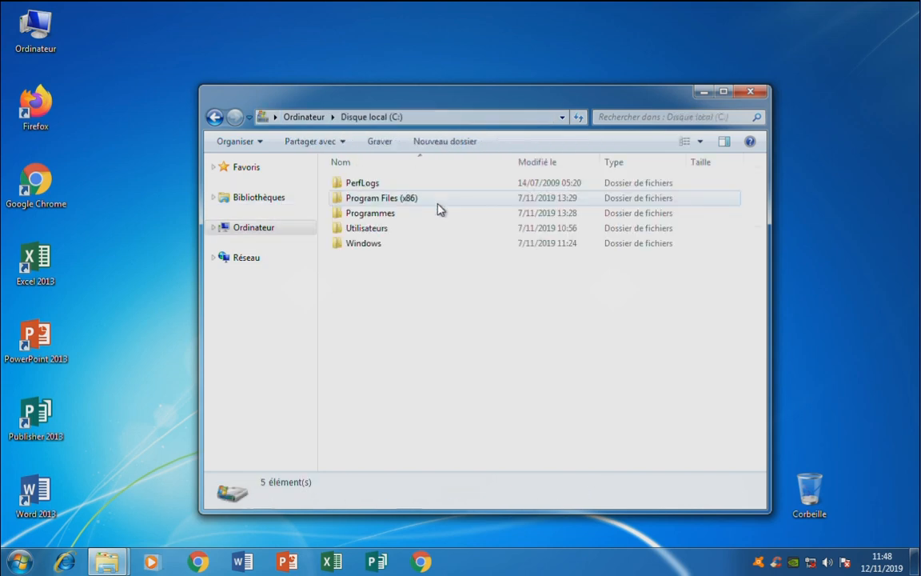
pyautogui.doubleClick(376, 230)
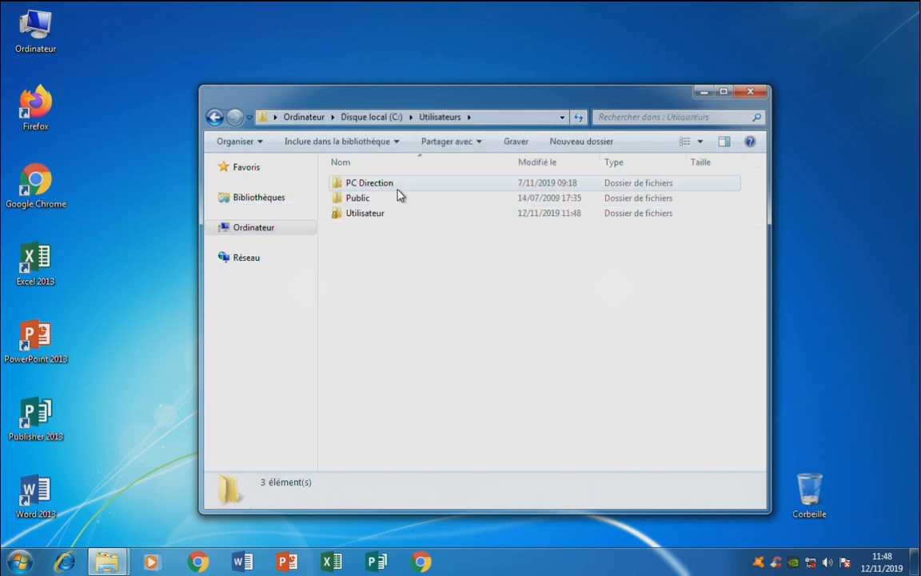
# Try to open the PC Direction folder without granting permanent access, and open the Utilisateur folder to examine which folders remain on C:.
pyautogui.click(385, 183)
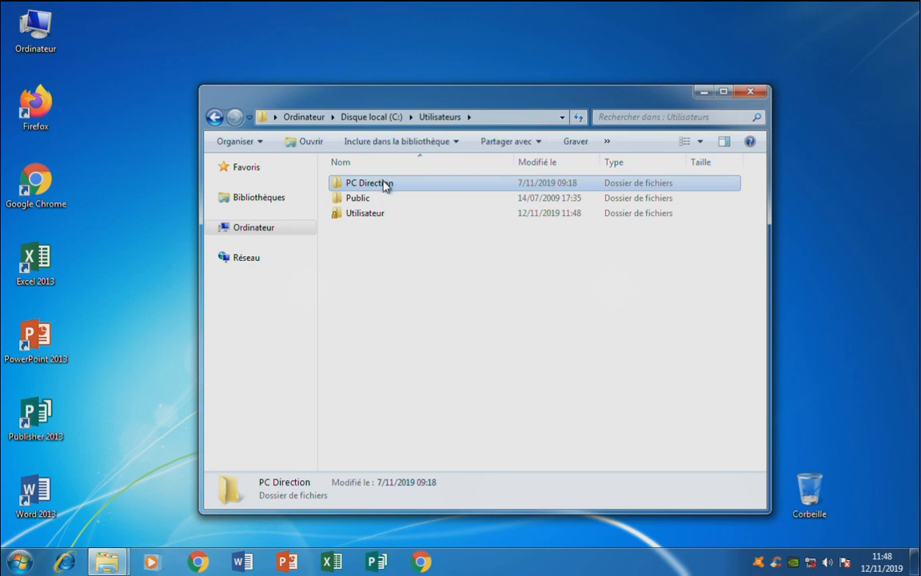
pyautogui.doubleClick(382, 185)
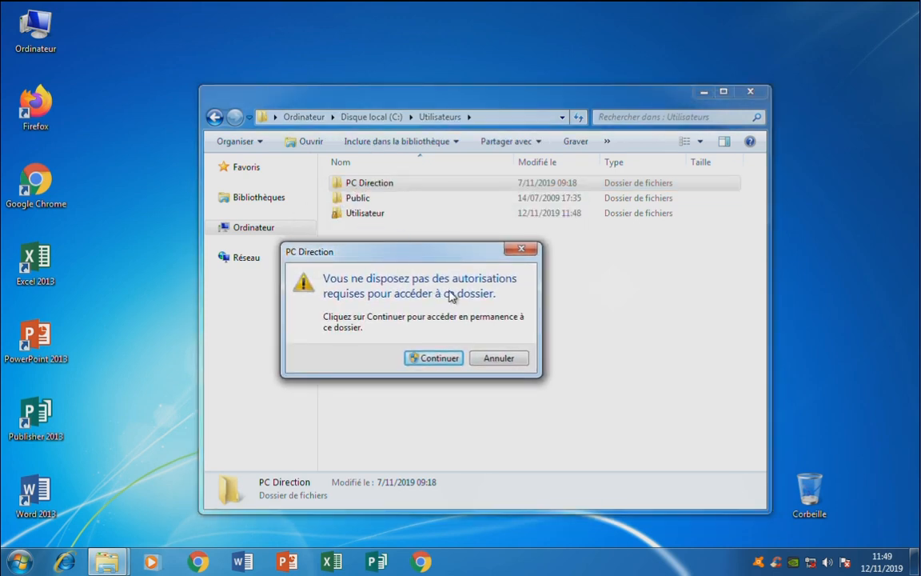
pyautogui.click(493, 359)
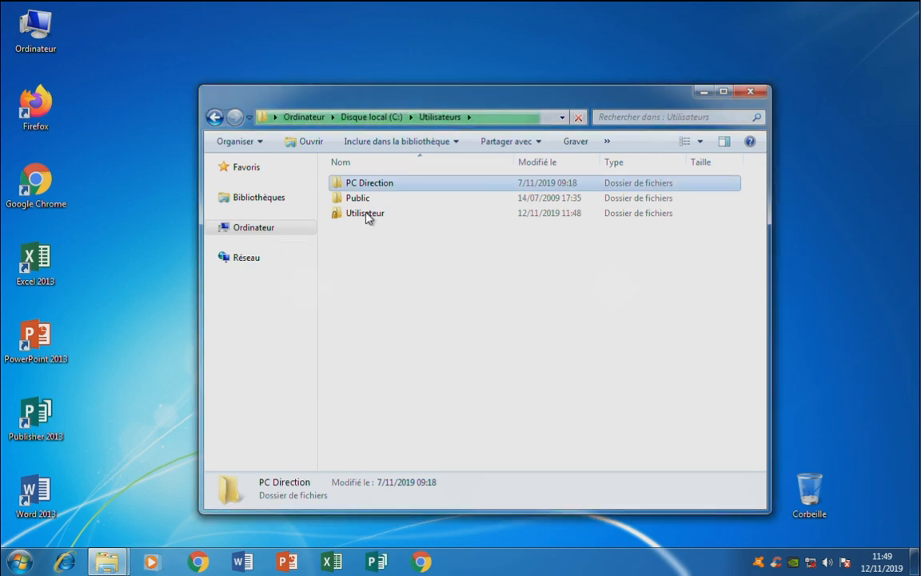
pyautogui.click(364, 213)
pyautogui.doubleClick(364, 213)
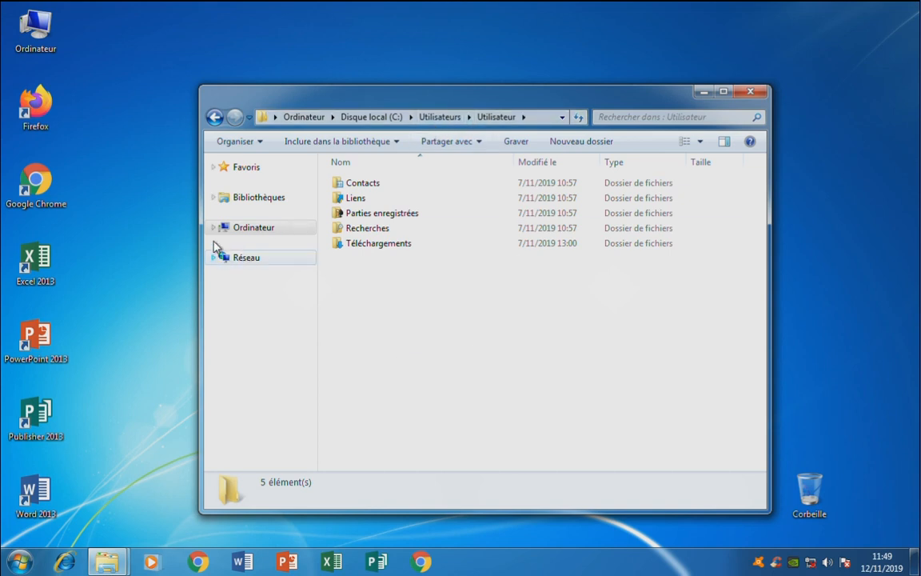
# Return to DATA (D:) to check the Utilisateur folder there, and close the Explorer window.
pyautogui.click(240, 228)
pyautogui.doubleClick(572, 256)
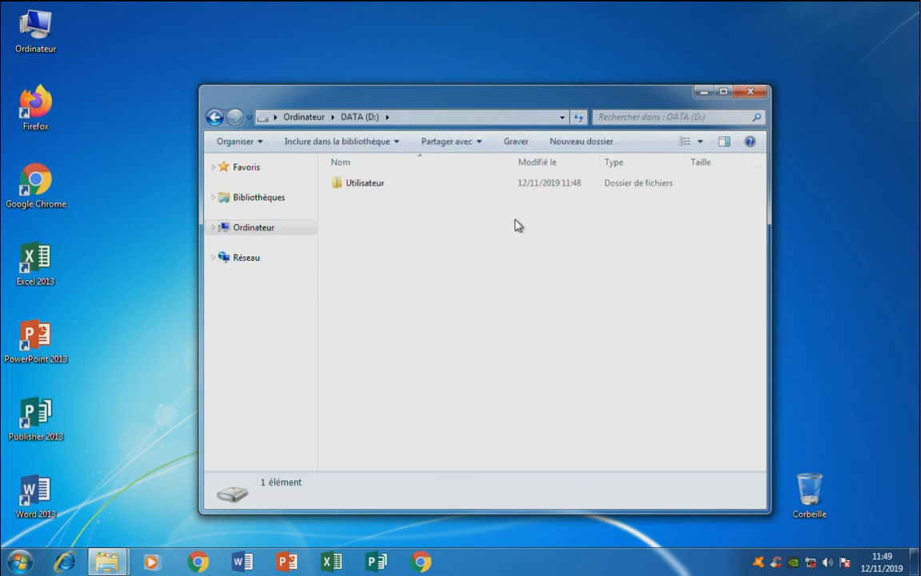
pyautogui.click(370, 186)
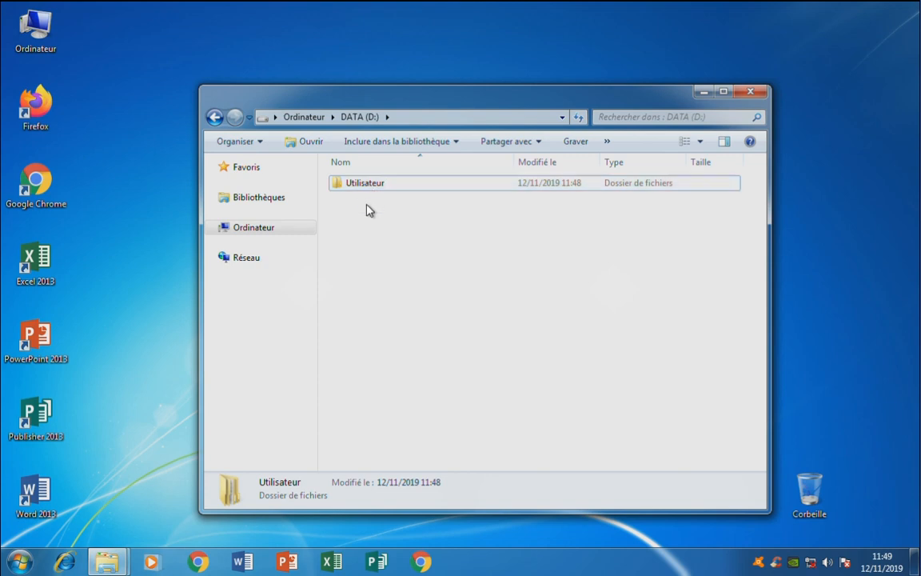
pyautogui.click(364, 251)
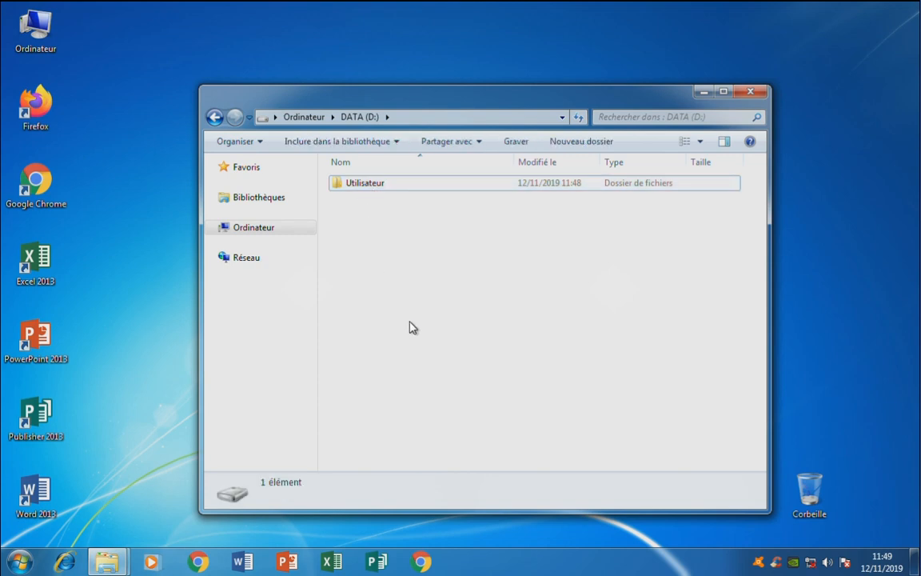
pyautogui.click(750, 93)
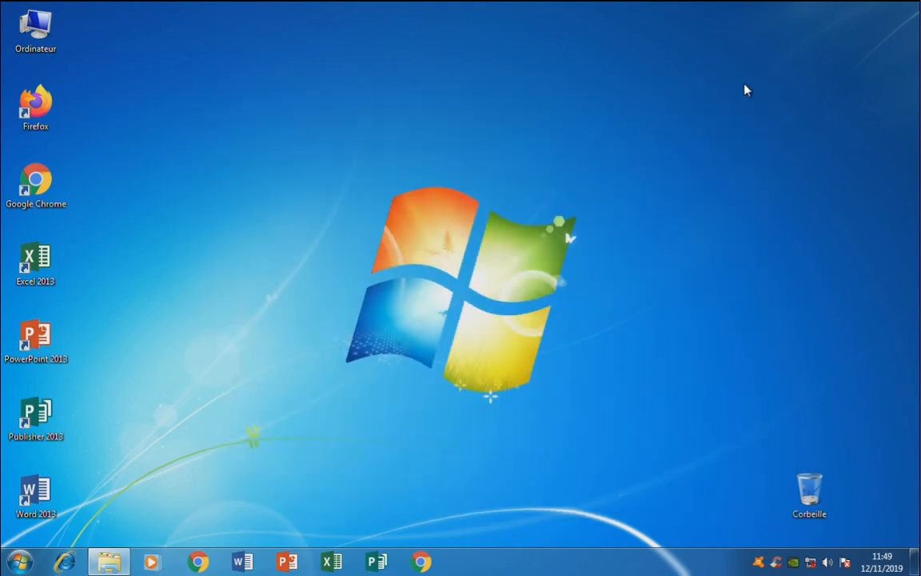